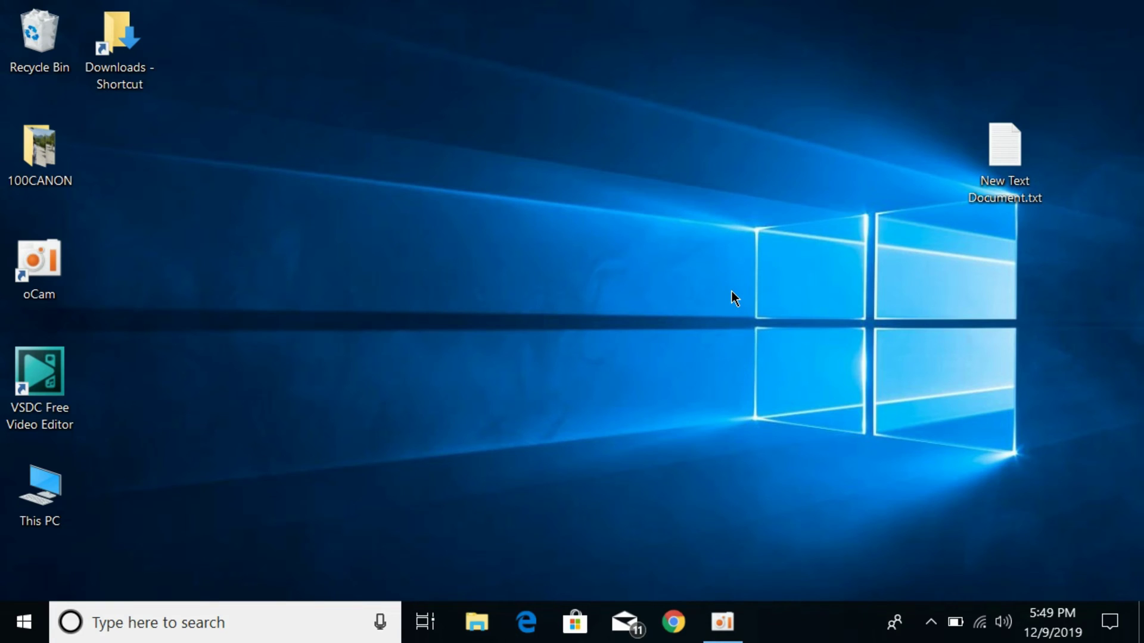
Step: Search Google for msvcp120.dll in Chrome
left_click(675, 624)
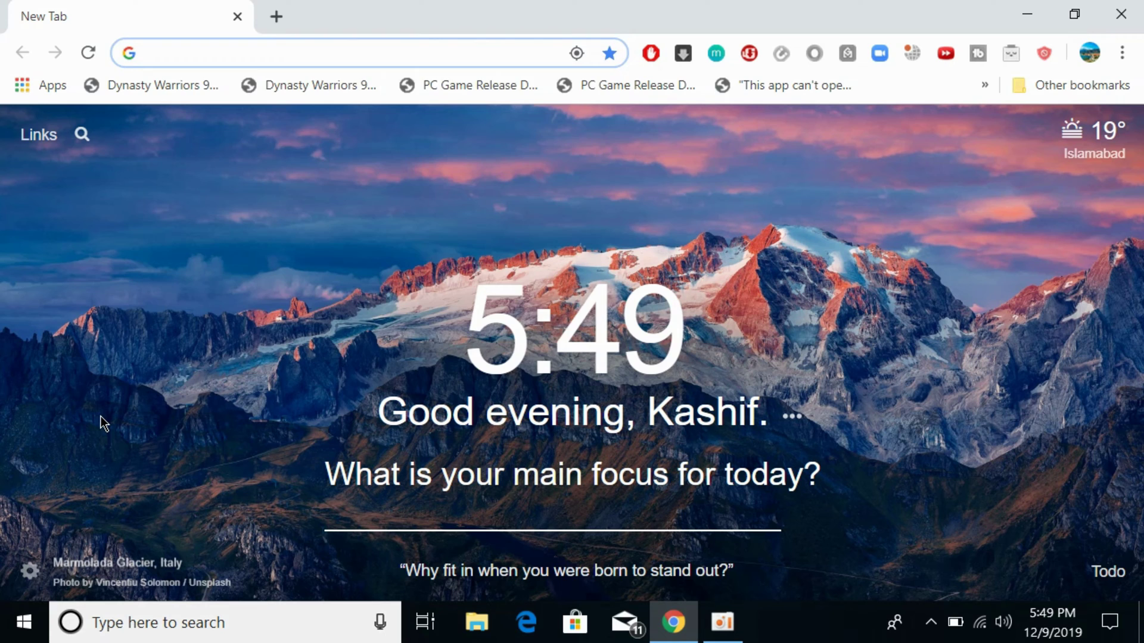
type("ms")
key("Return")
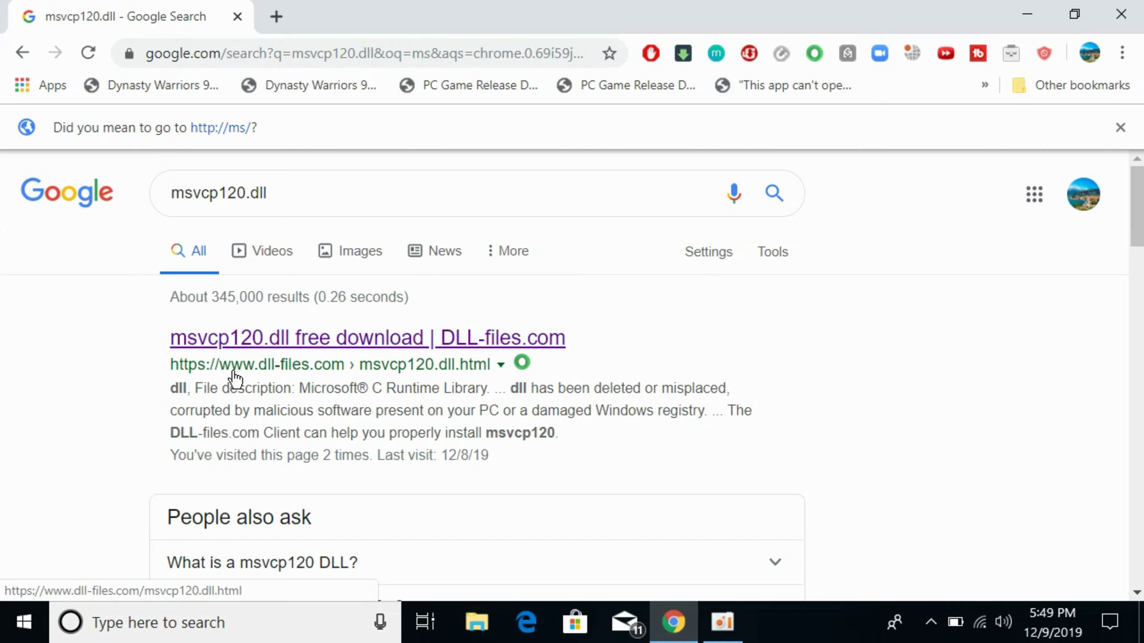
Step: Download the 32-bit 12.0.21005.1 and the 64-bit msvcp120.dll zips from DLL-files.com
left_click(310, 343)
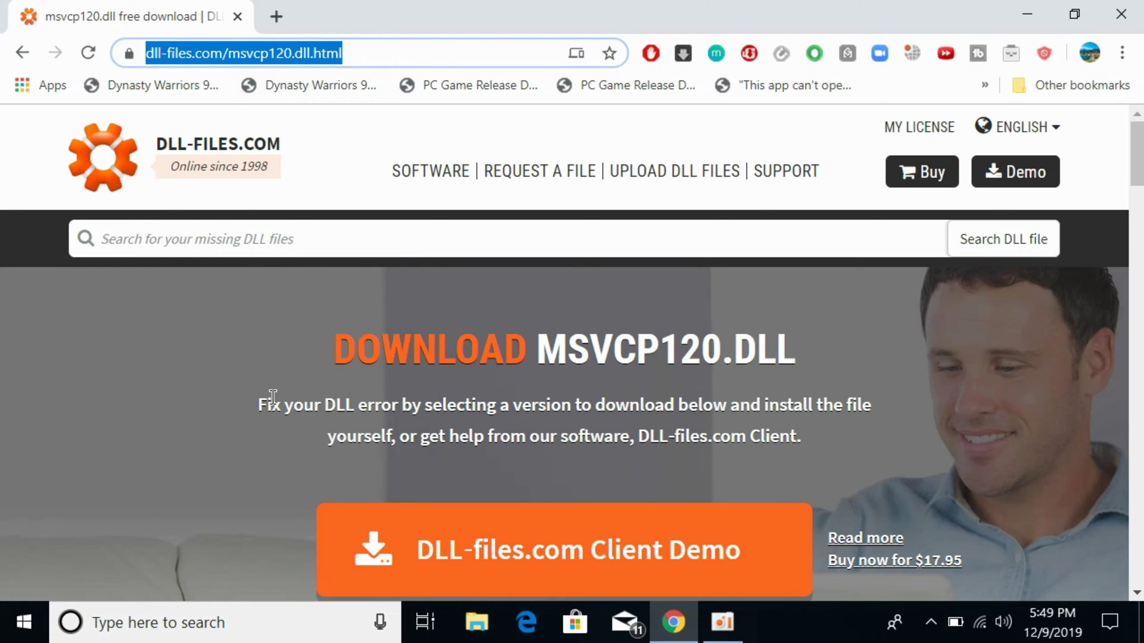
scroll(271, 399, "down", 5)
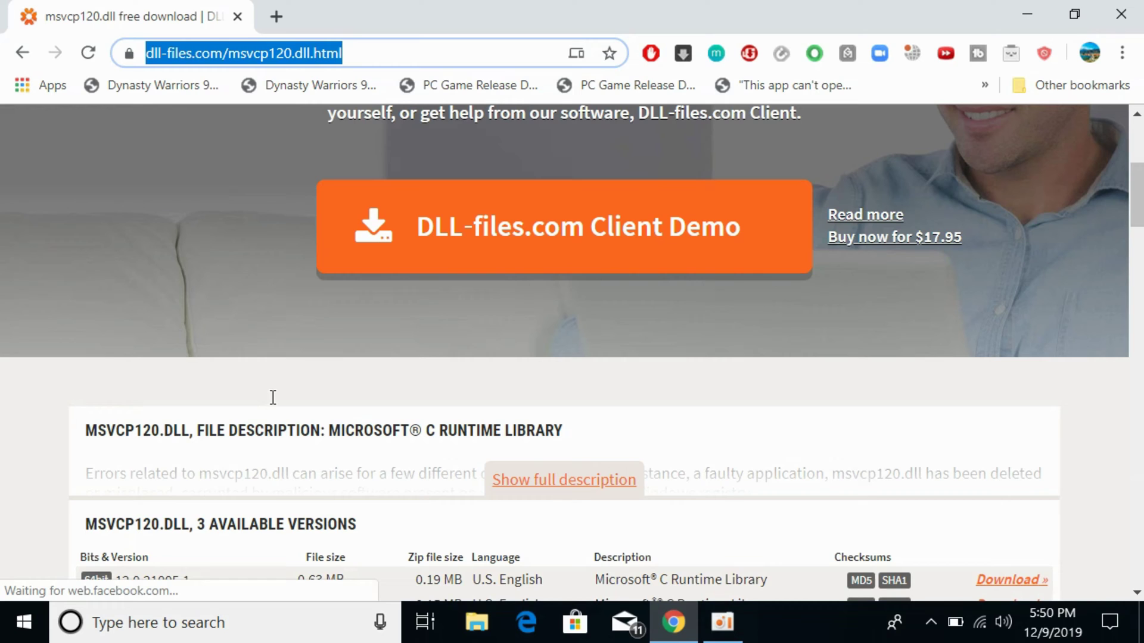
scroll(582, 376, "down", 5)
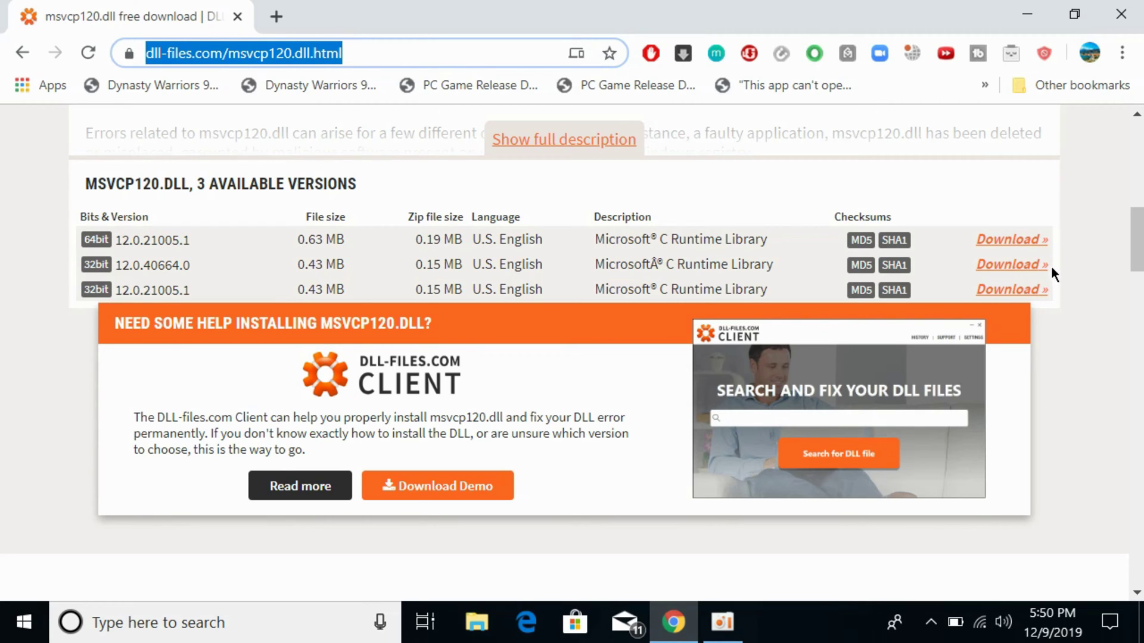
left_click(1029, 289)
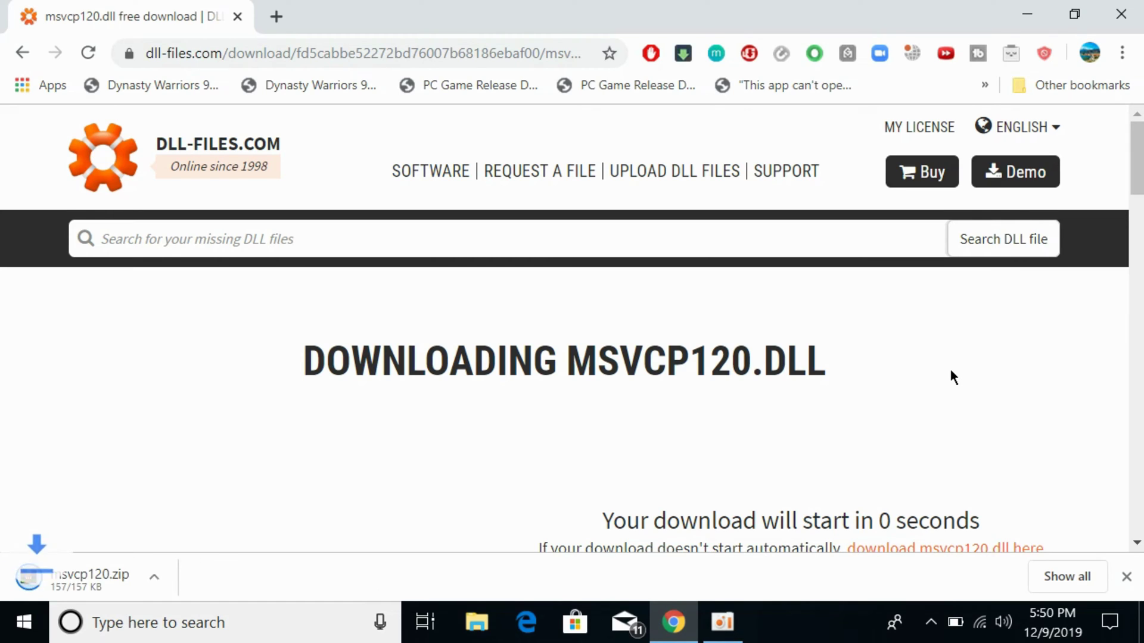
left_click(21, 54)
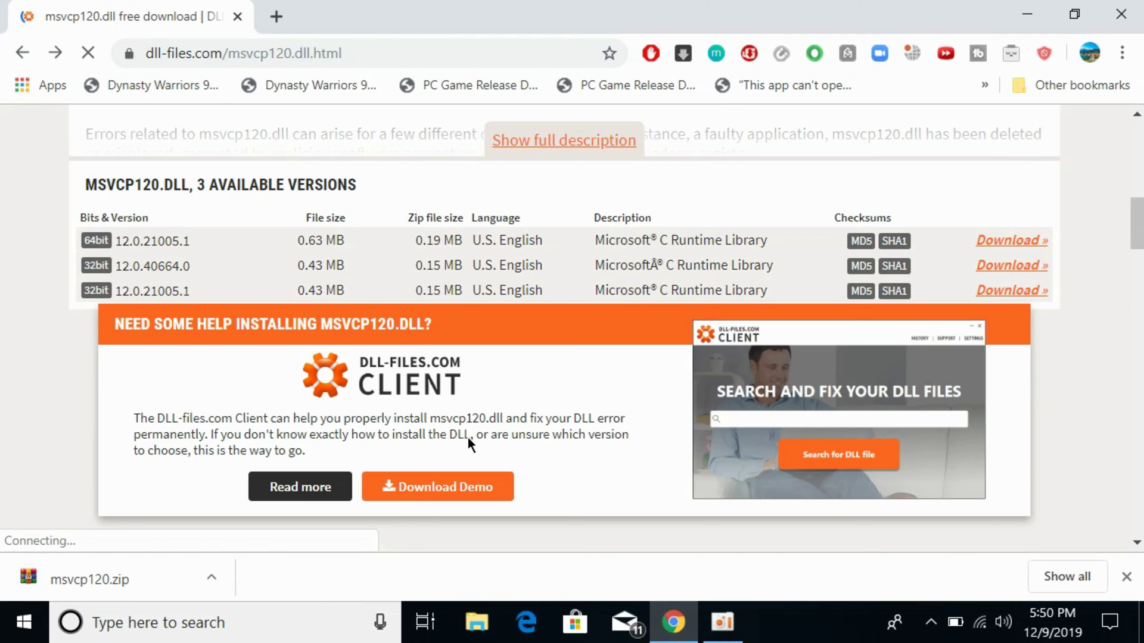
left_click(1009, 240)
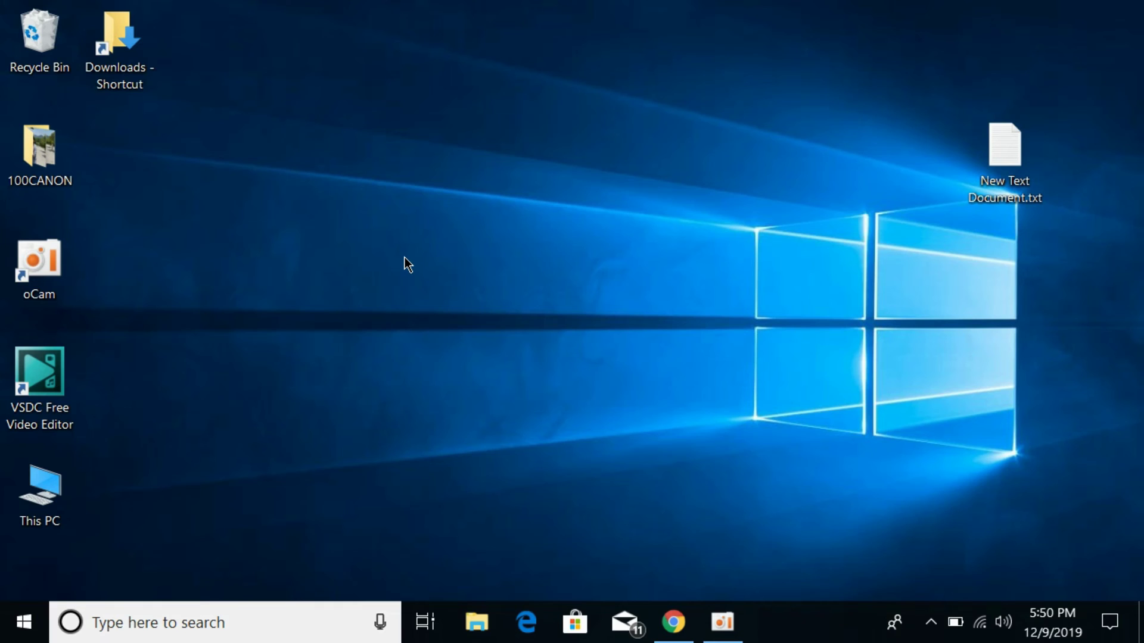
Step: Confirm in This PC's Properties that the system type is 64-bit, then launch File Explorer
right_click(41, 511)
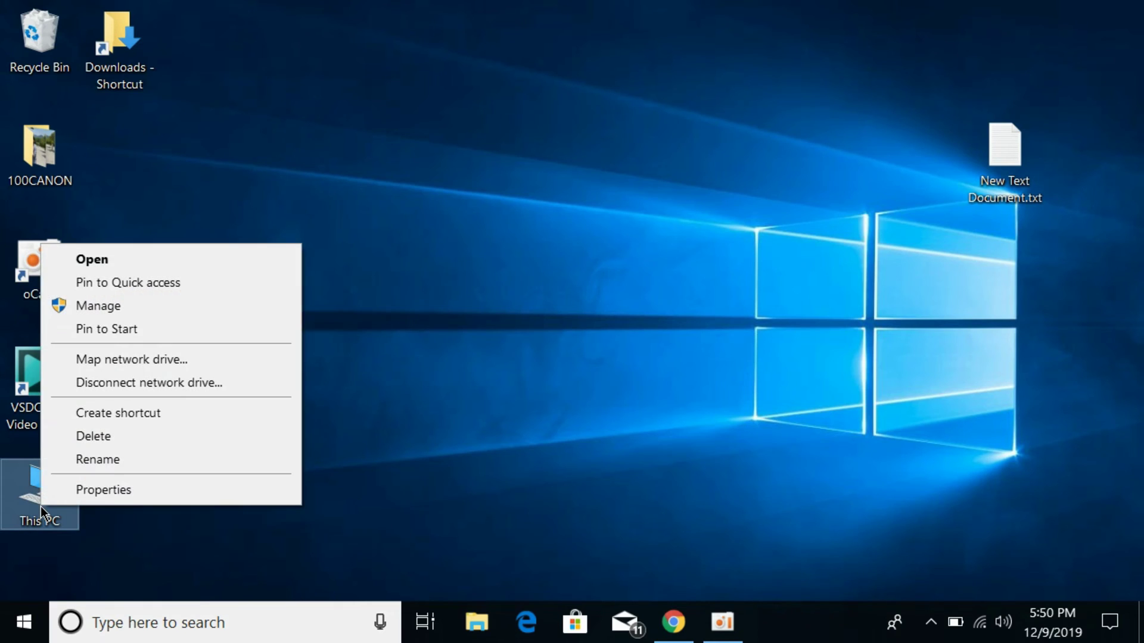
left_click(70, 496)
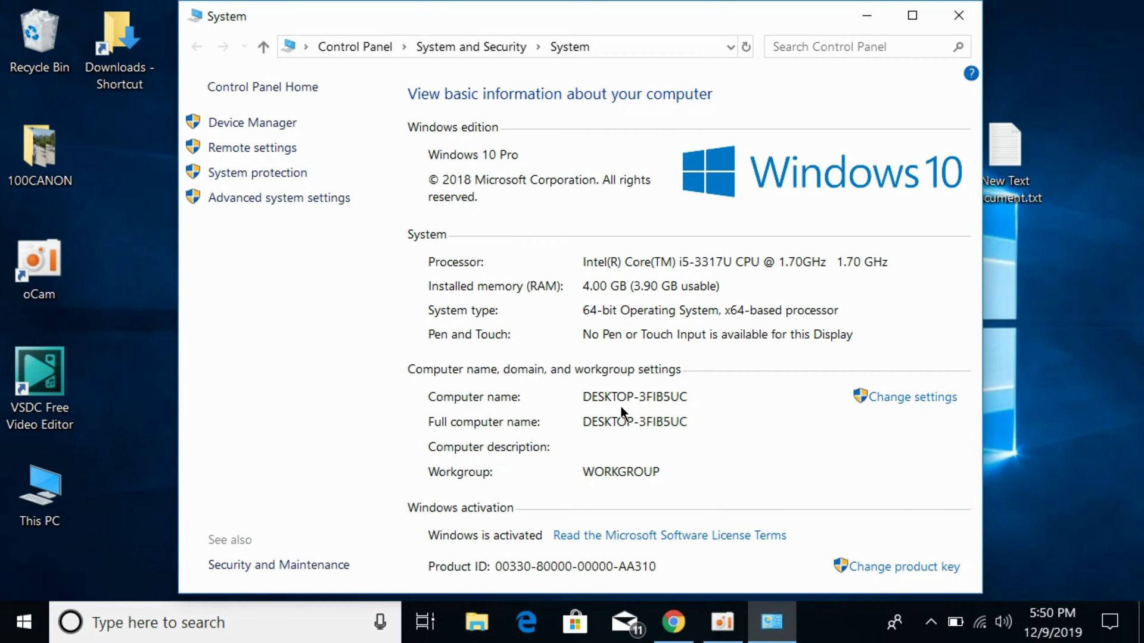
left_click(958, 15)
left_click(478, 603)
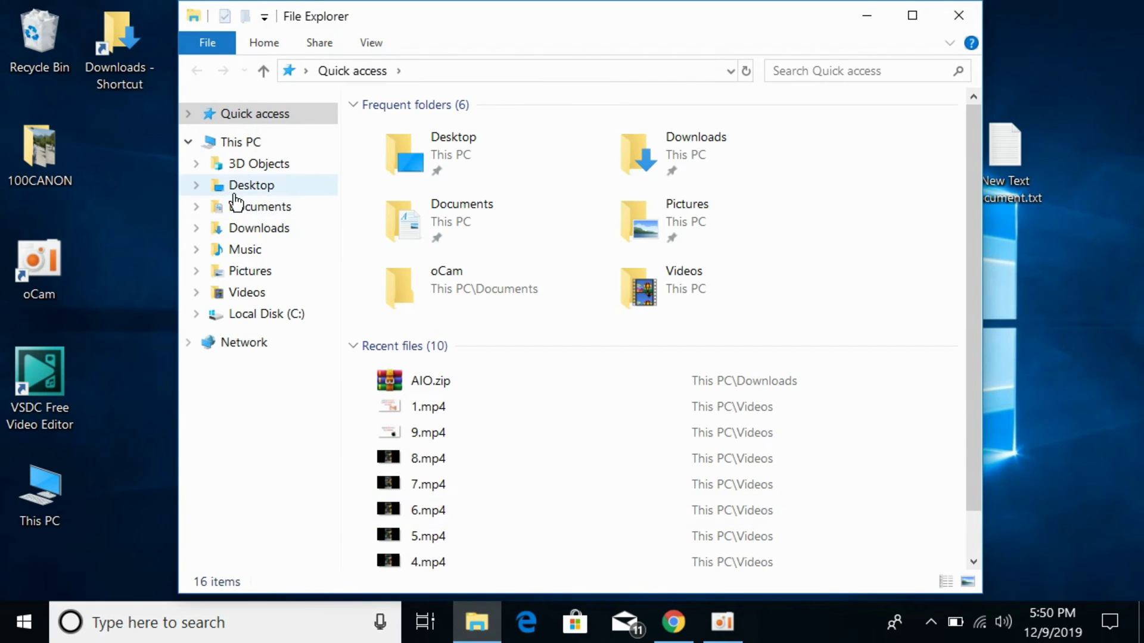
Step: Go to Downloads and select the msvcp120.zip archive
left_click(251, 228)
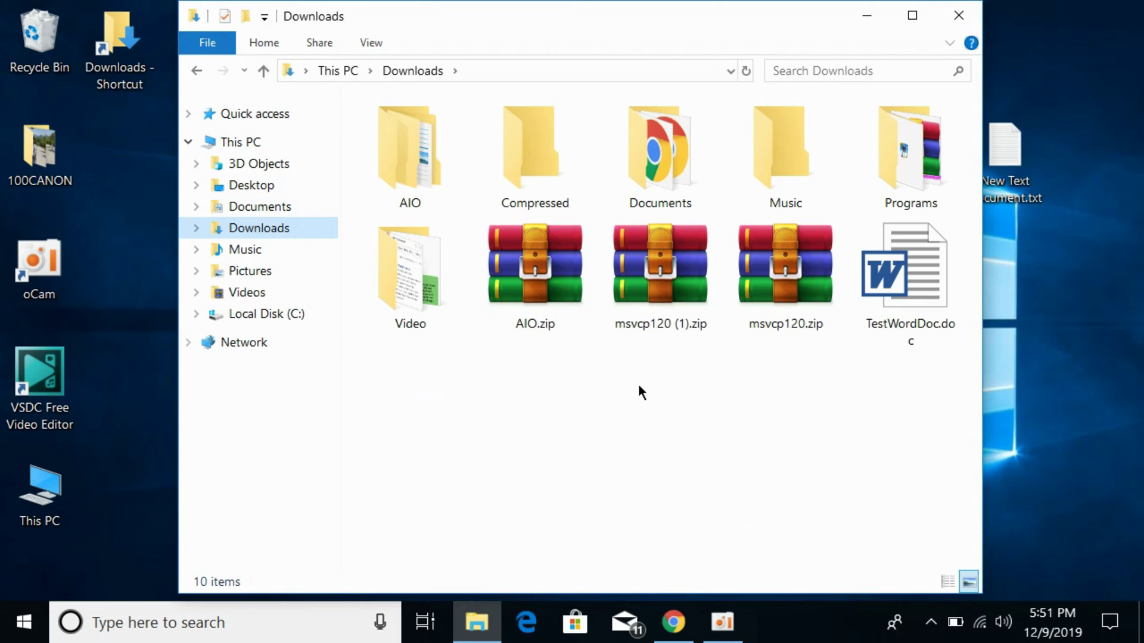
left_click(784, 266)
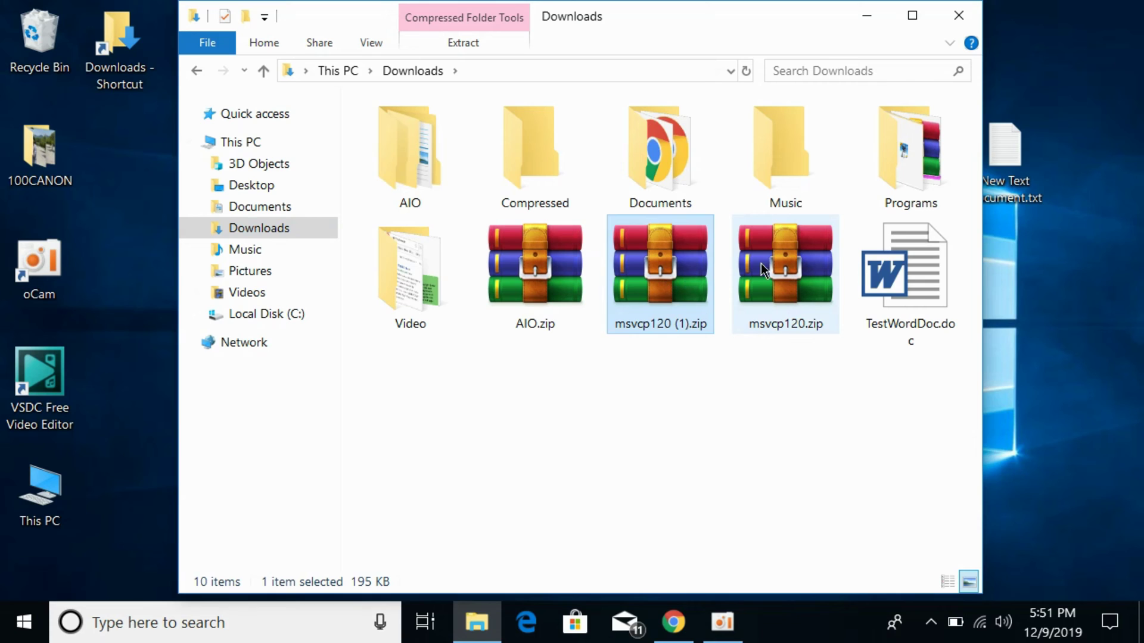
Step: Extract msvcp120.zip with WinRAR into its suggested msvcp120 folder
double_click(778, 267)
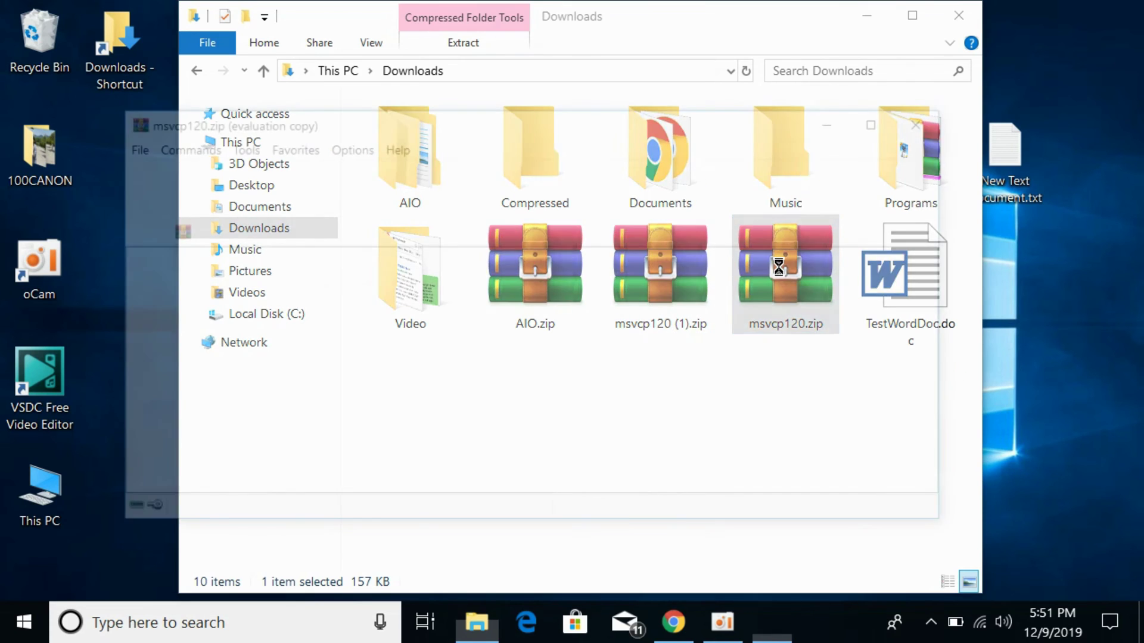
left_click(977, 18)
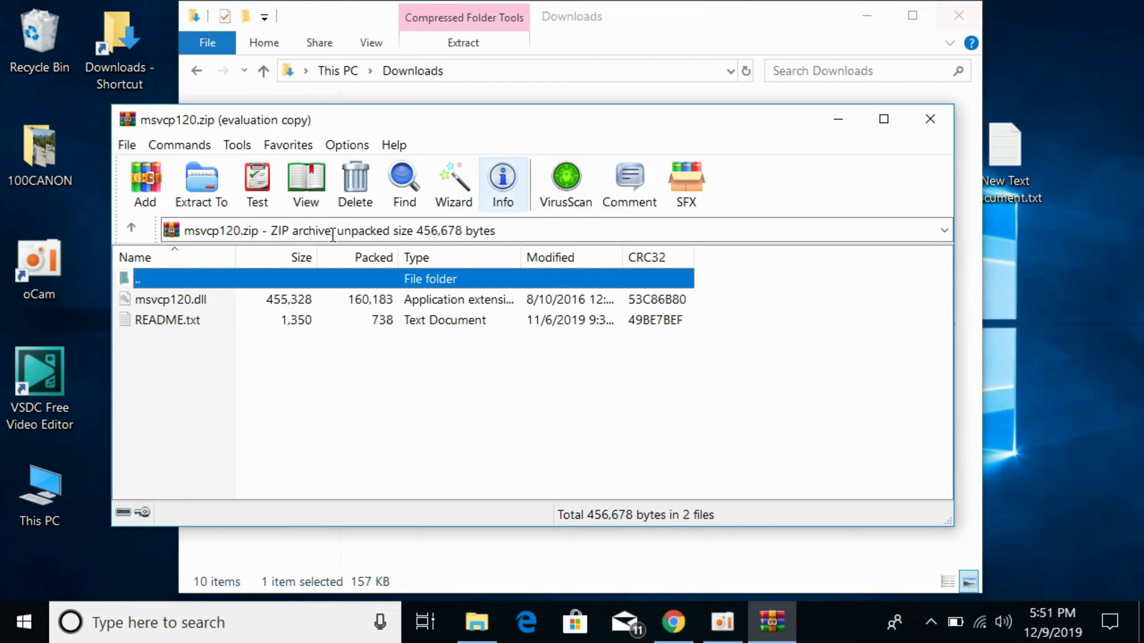
left_click(189, 179)
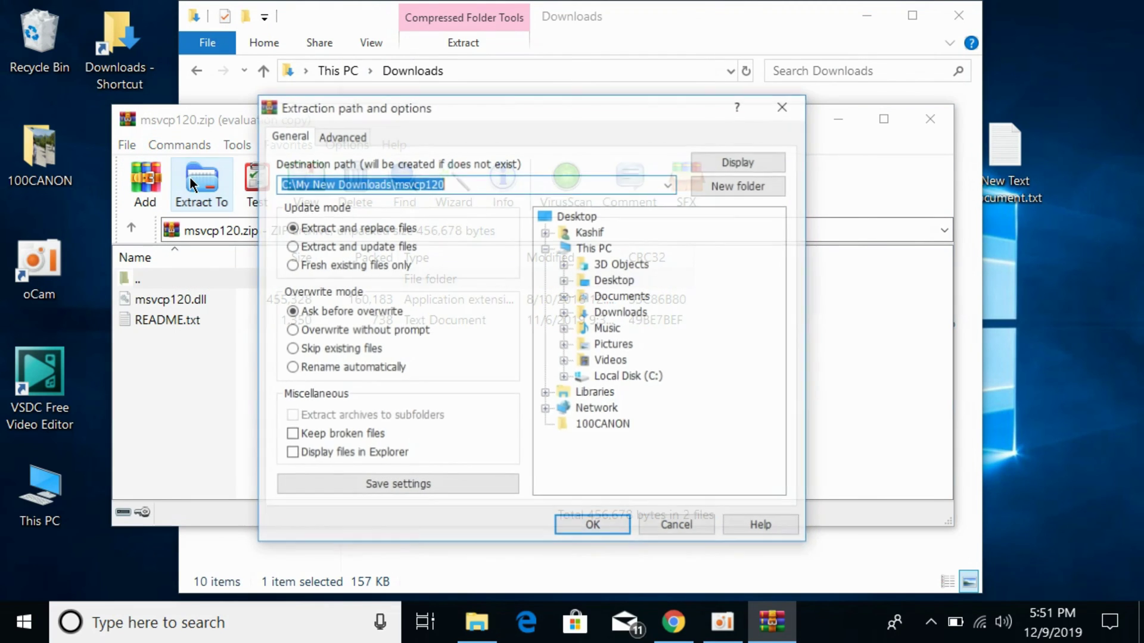
left_click(613, 524)
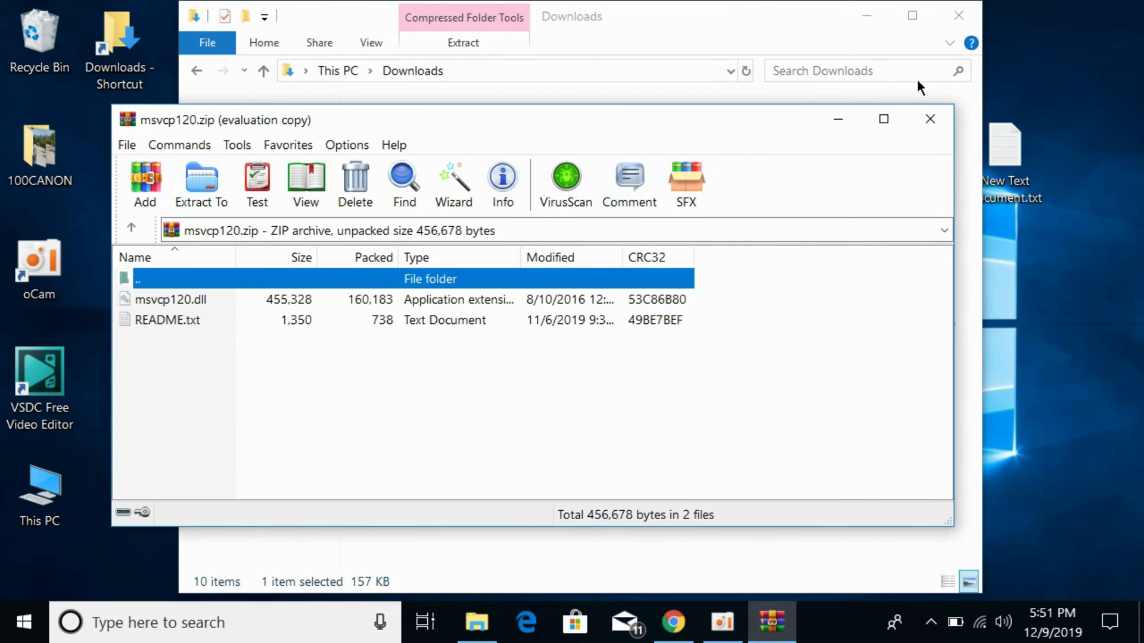
left_click(927, 123)
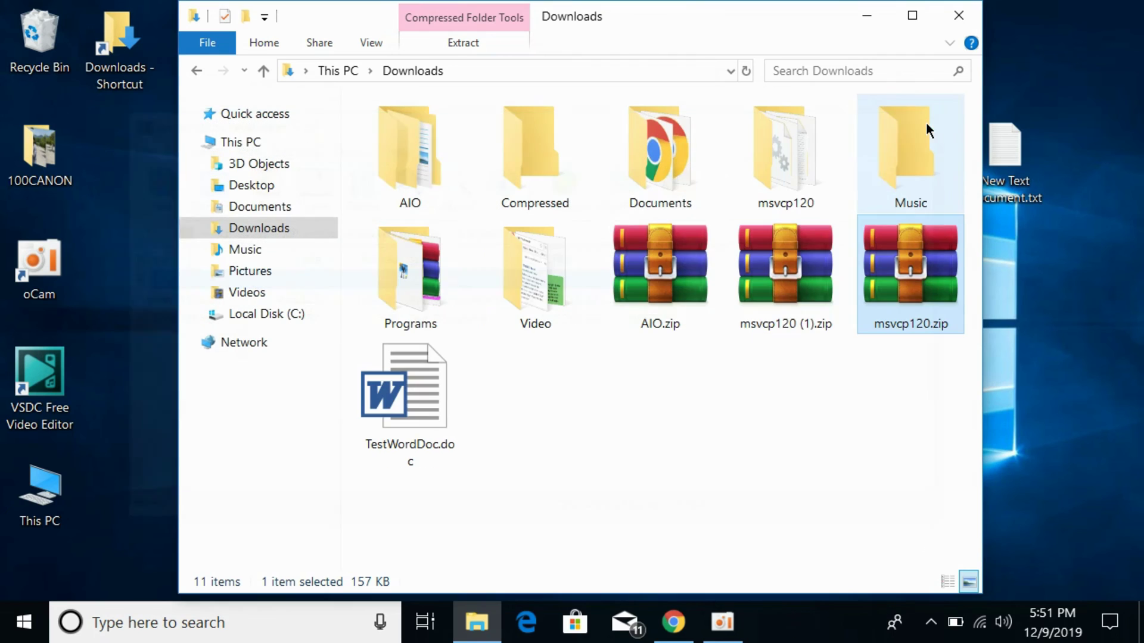
Step: Extract the 64-bit msvcp120 (1).zip into the msvcp120 (1) folder and clear the selection
double_click(813, 261)
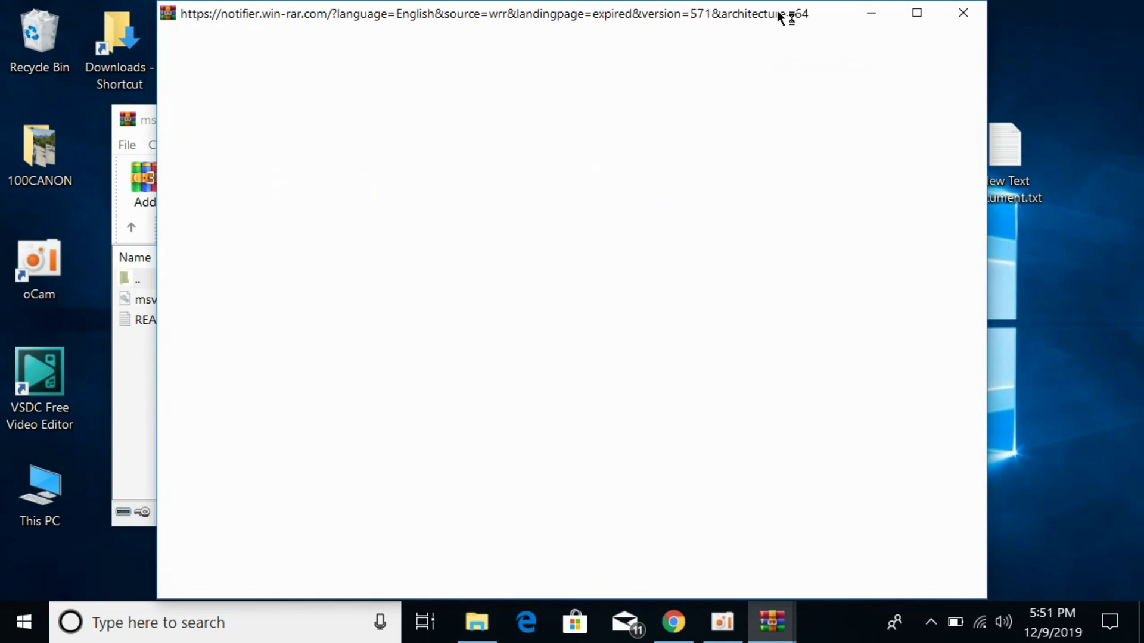
left_click(978, 17)
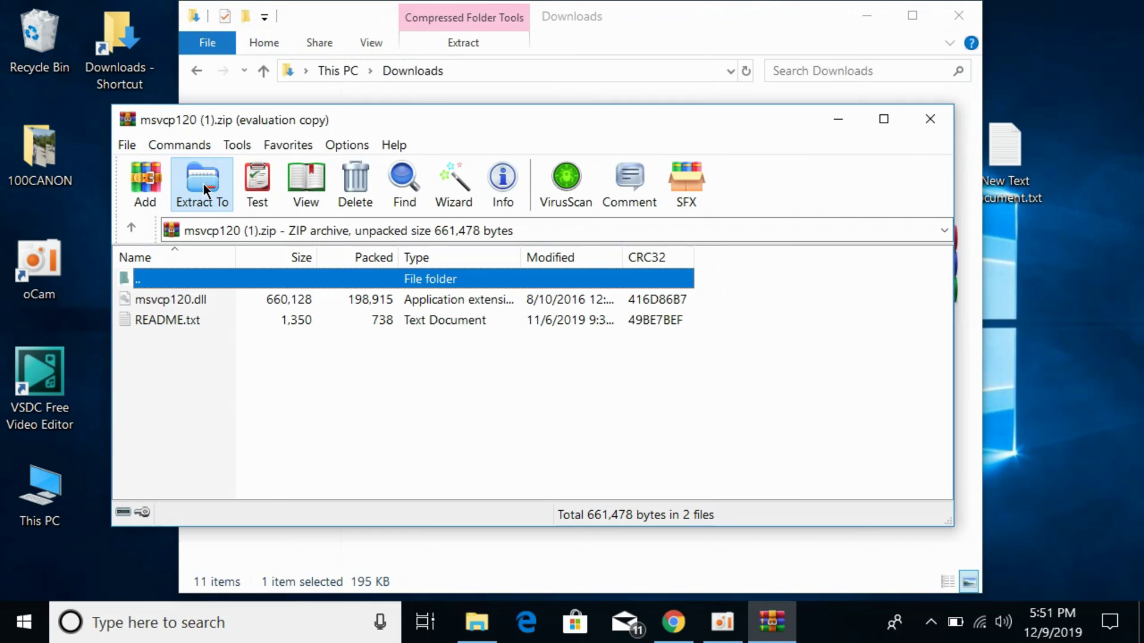
left_click(201, 182)
left_click(601, 530)
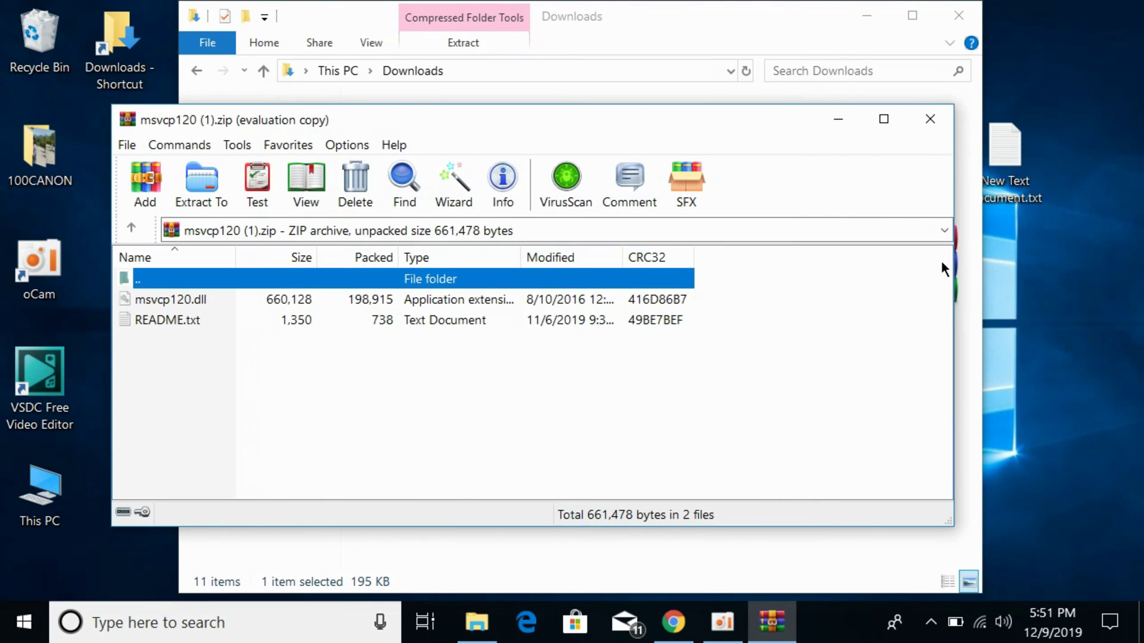
left_click(930, 108)
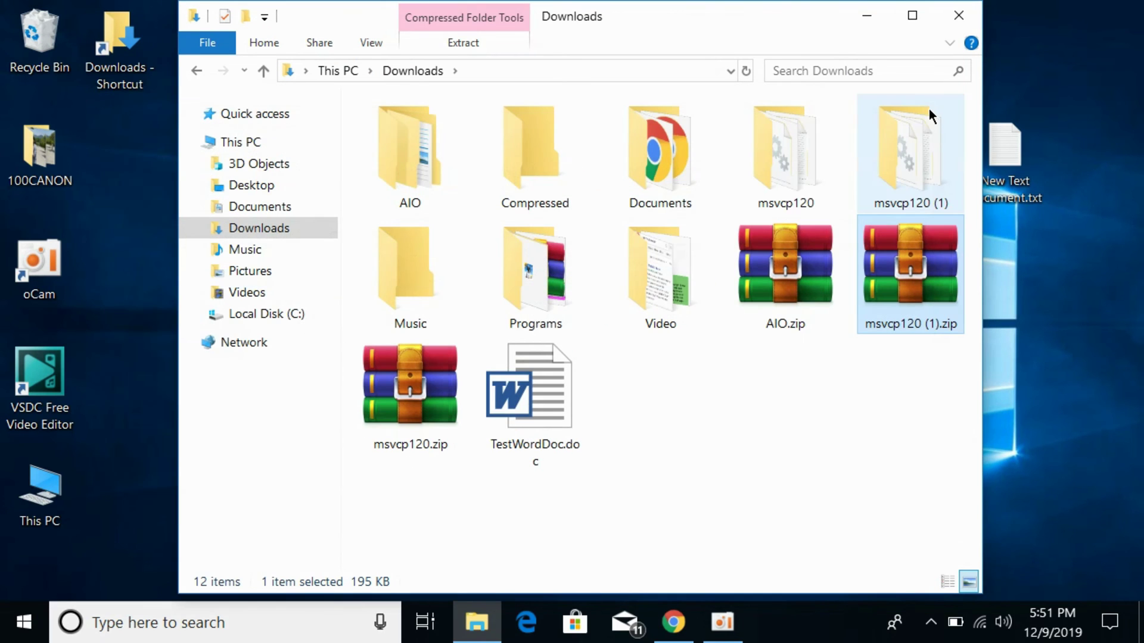
left_click(660, 538)
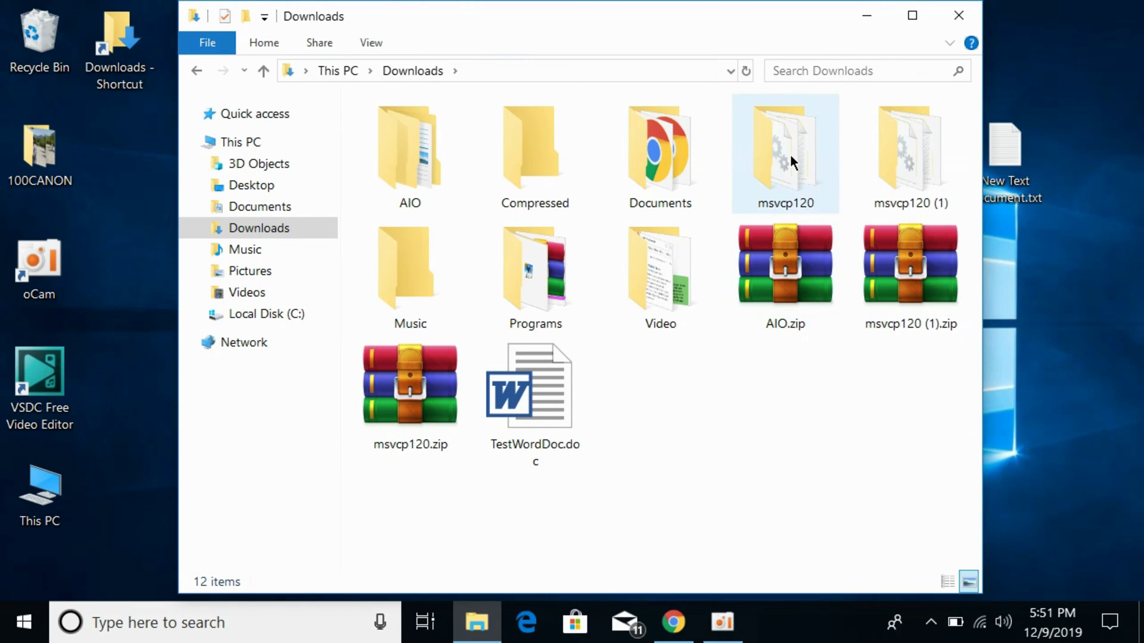
Step: Copy the 444 KB msvcp120.dll from the msvcp120 folder
left_click(790, 155)
double_click(790, 154)
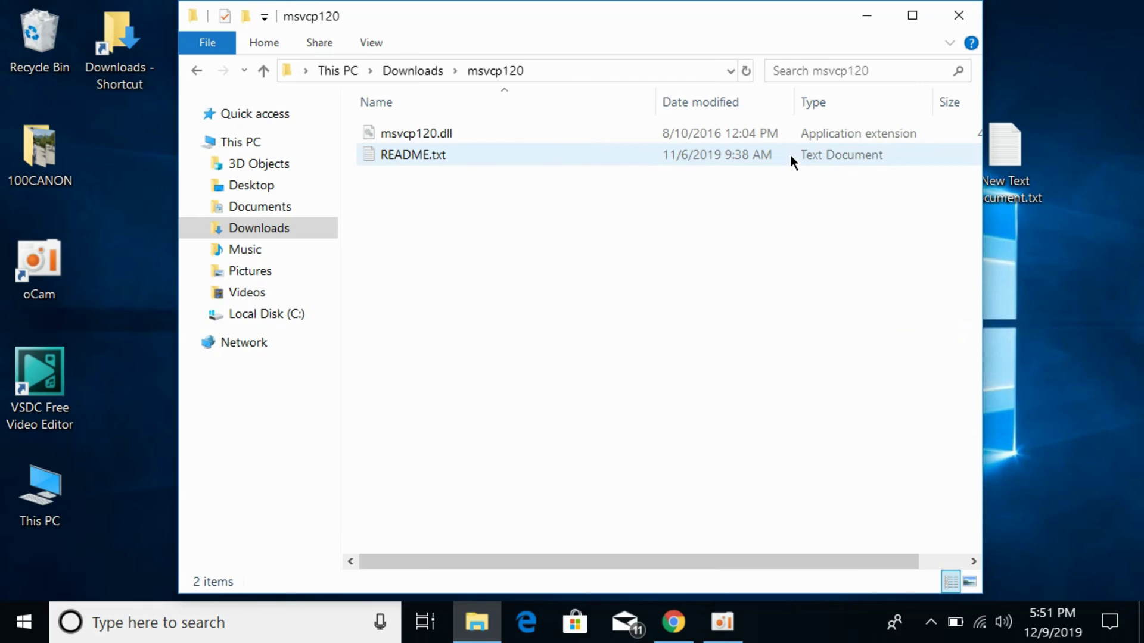
right_click(488, 134)
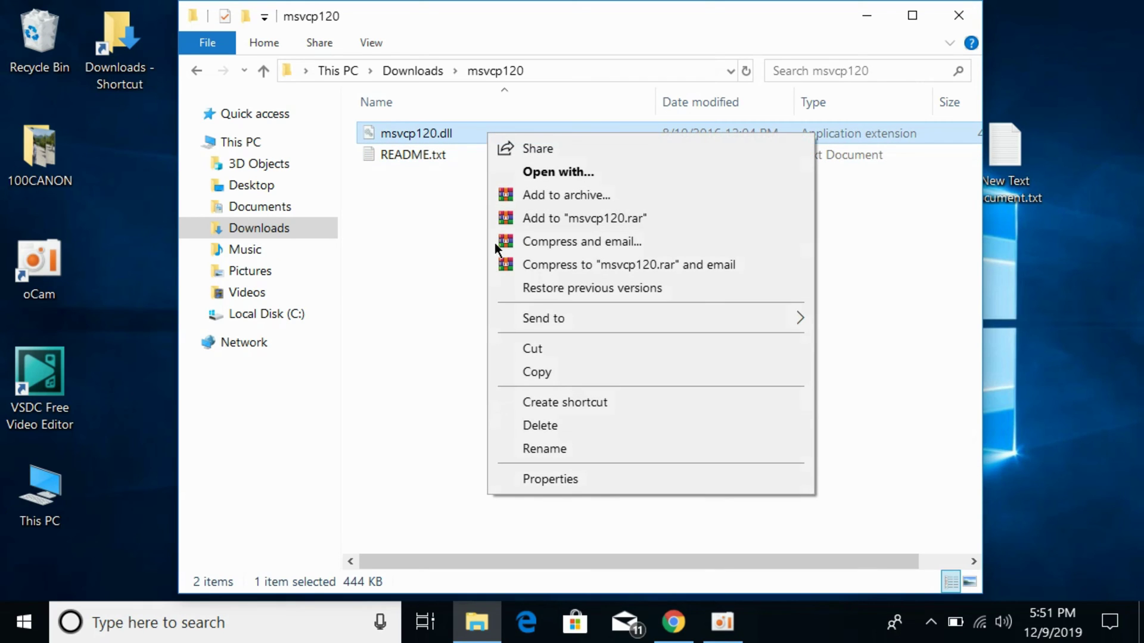
left_click(562, 377)
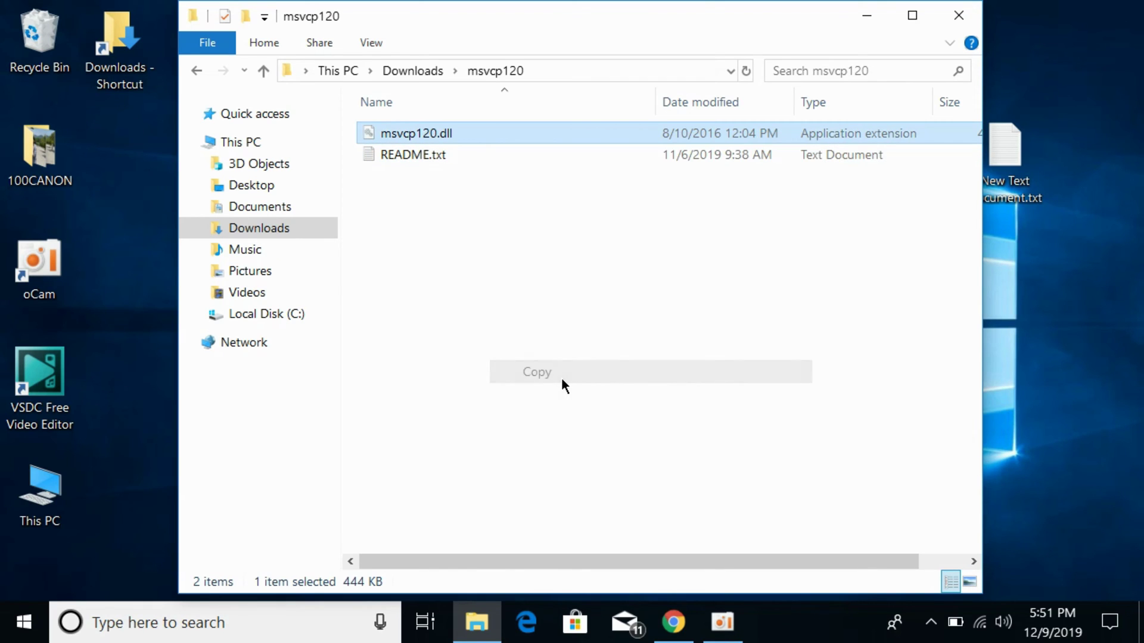
Step: Open Local Disk (C:) in a new window and browse into its Windows folder
left_click(250, 313)
right_click(250, 313)
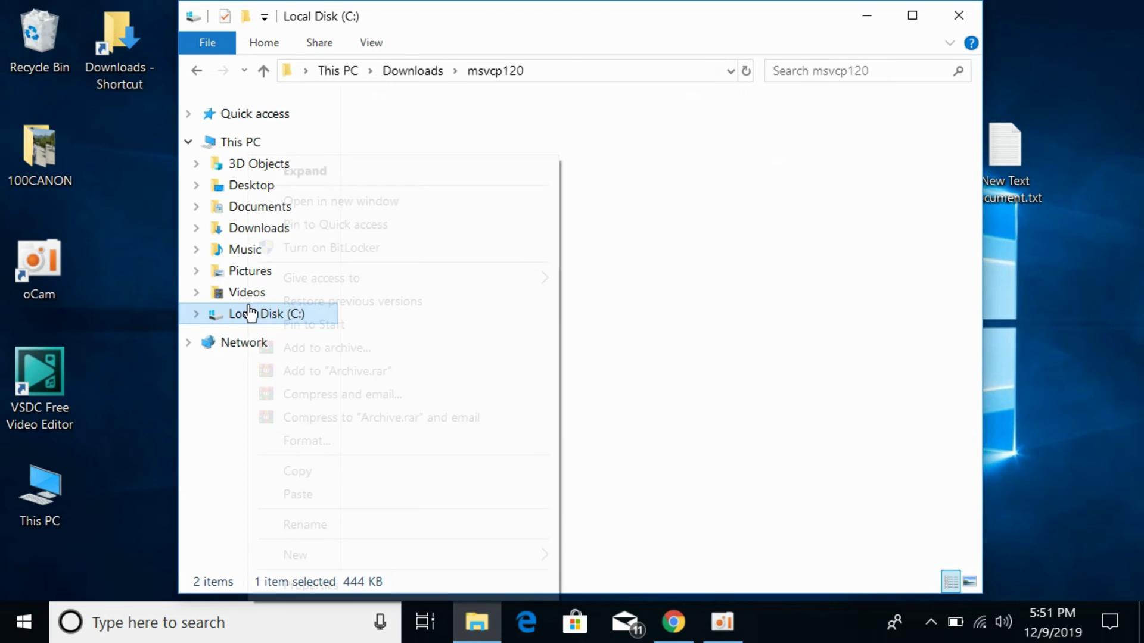
left_click(369, 196)
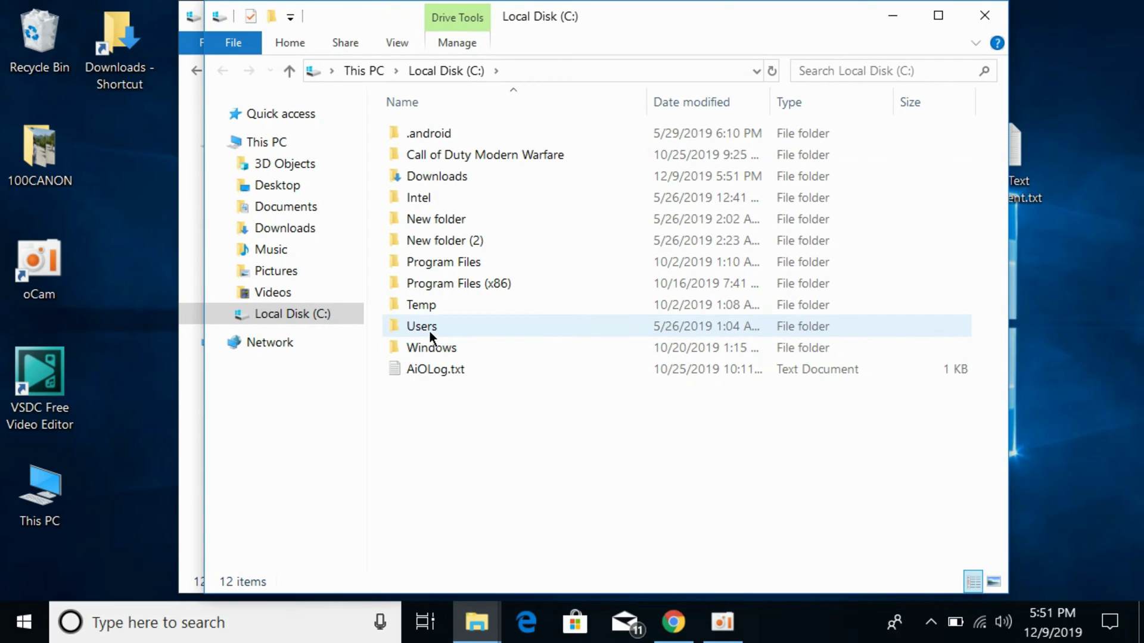
double_click(439, 348)
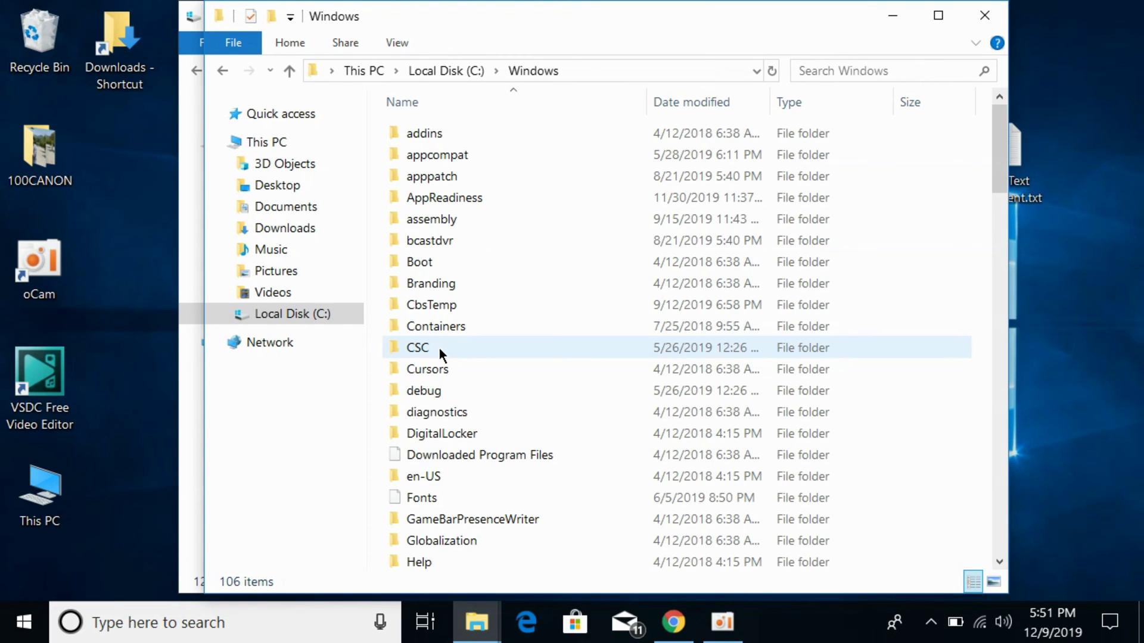
scroll(607, 391, "down", 4)
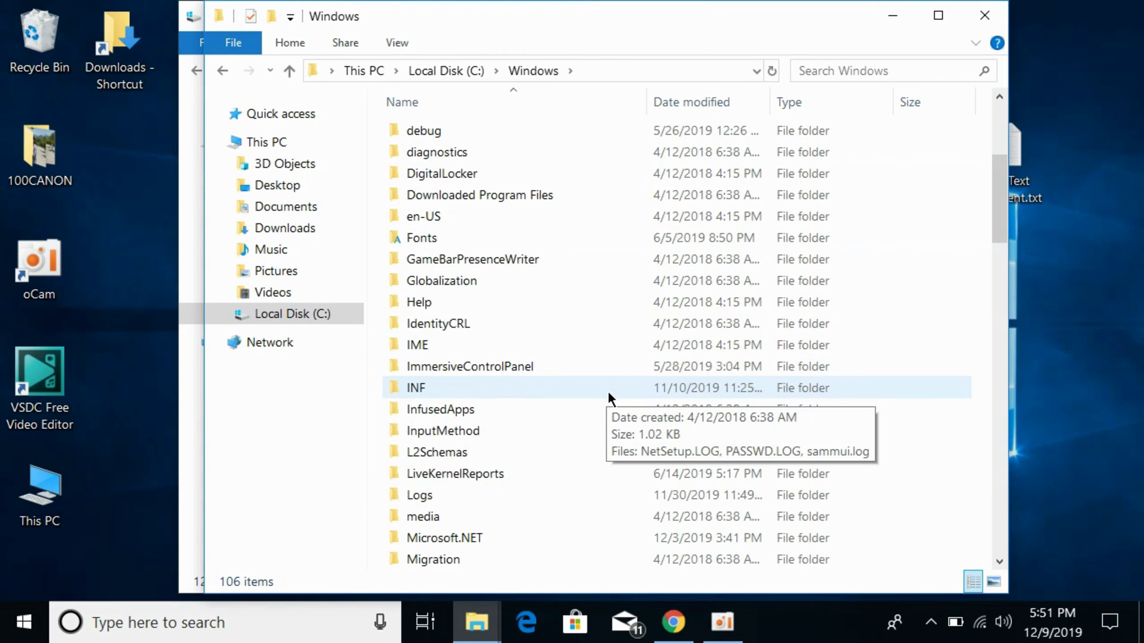
scroll(608, 391, "down", 2)
scroll(607, 391, "down", 3)
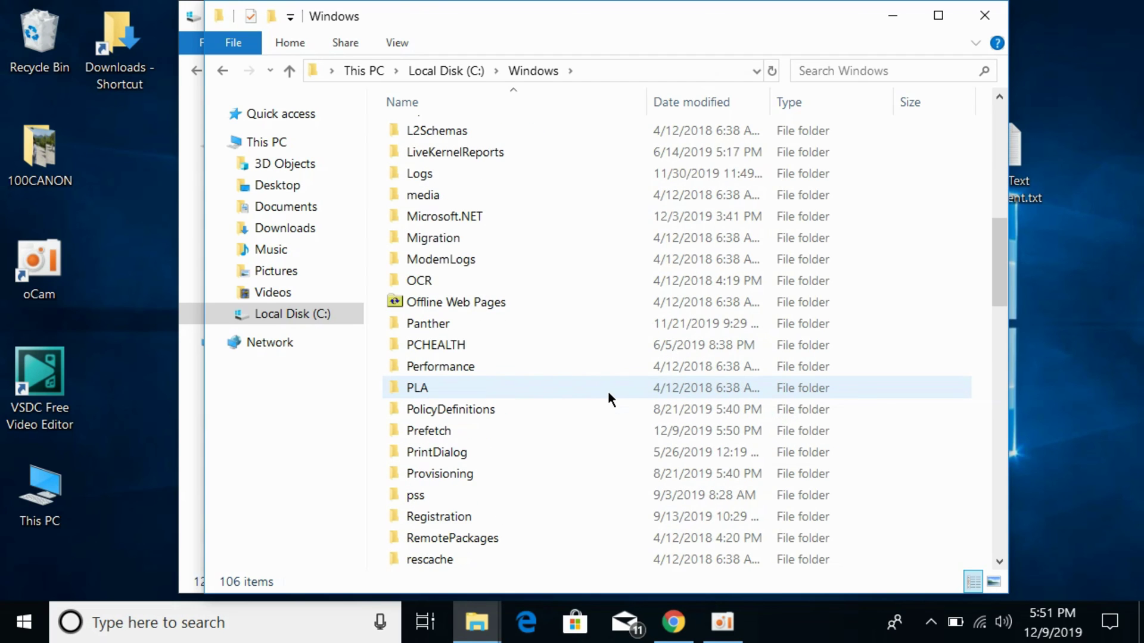
scroll(608, 391, "down", 6)
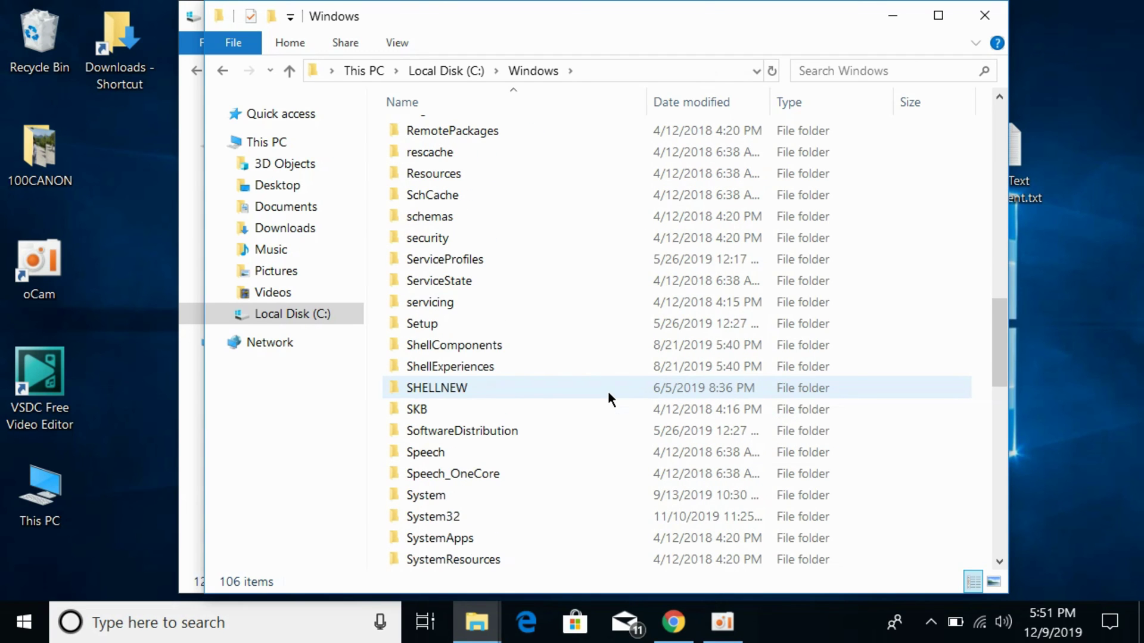
Step: Paste msvcp120.dll into C:\Windows\System32, replacing the existing file with admin permission
scroll(608, 391, "down", 1)
double_click(448, 455)
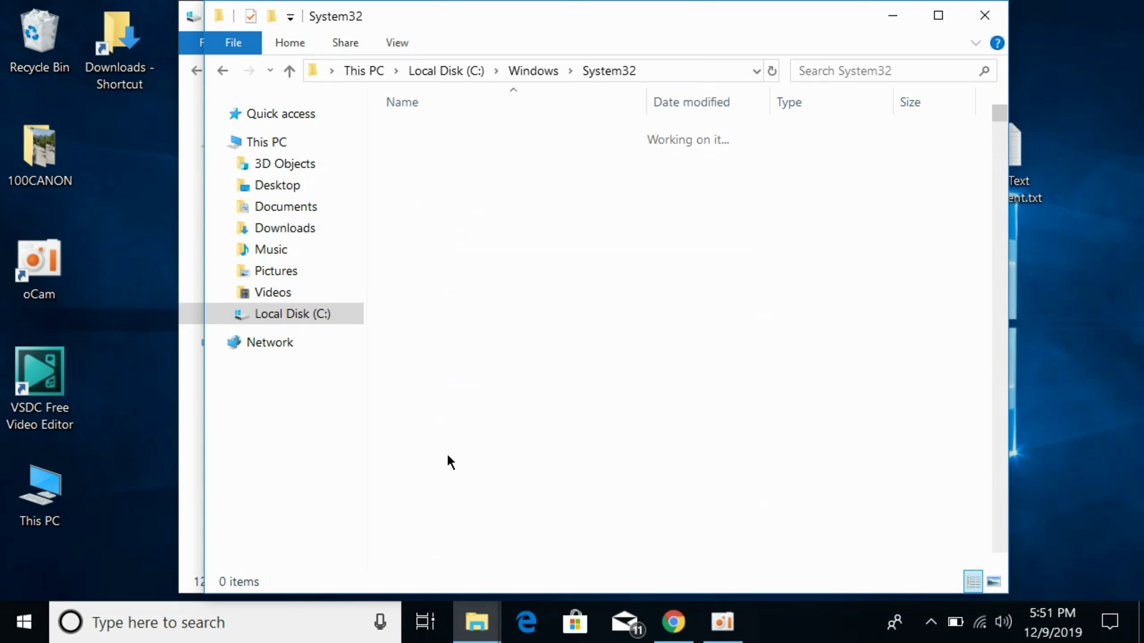
right_click(963, 298)
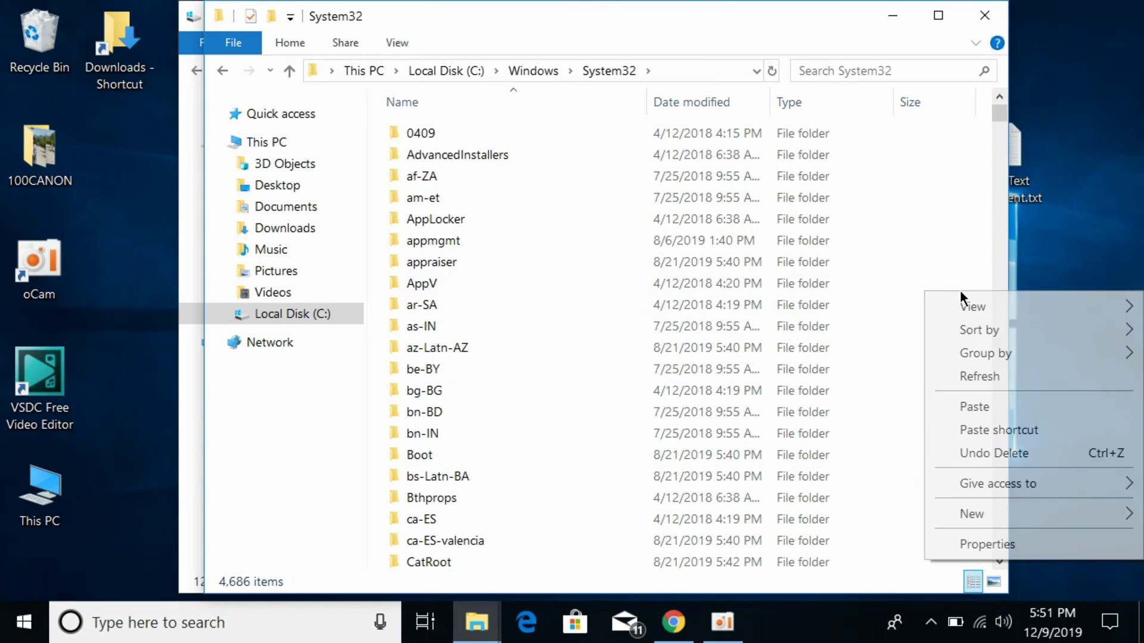
left_click(981, 401)
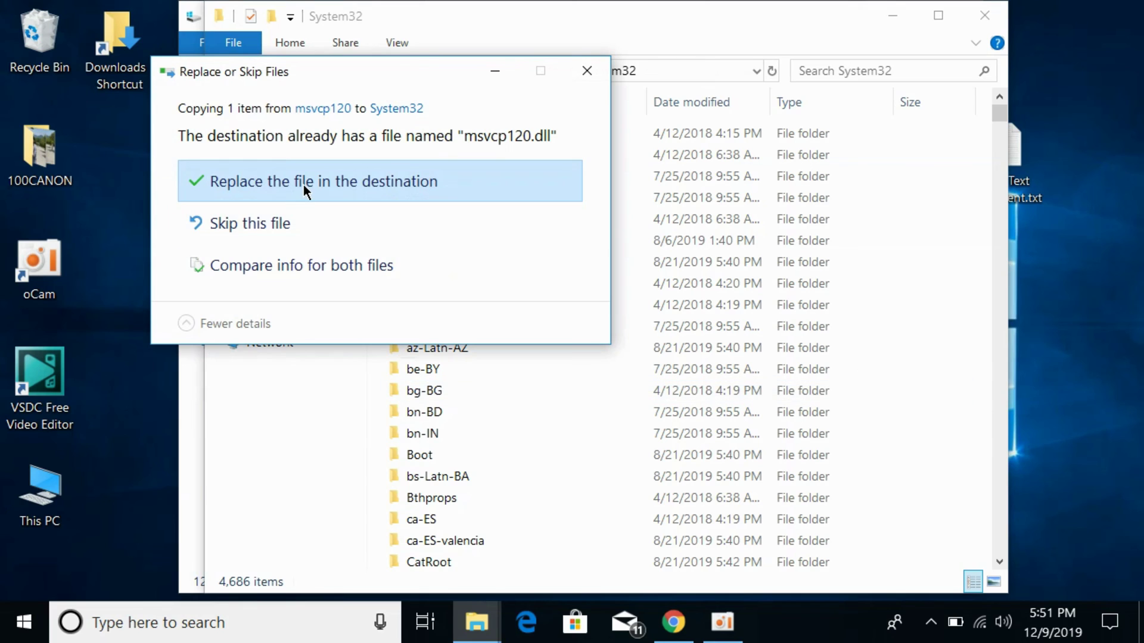
left_click(304, 187)
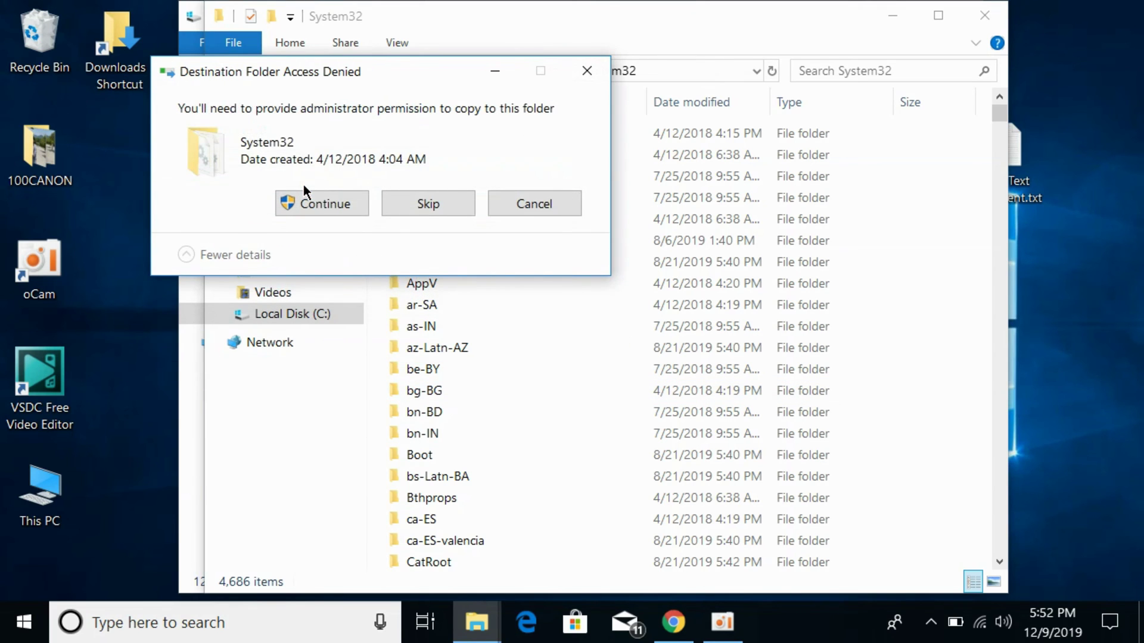
left_click(327, 204)
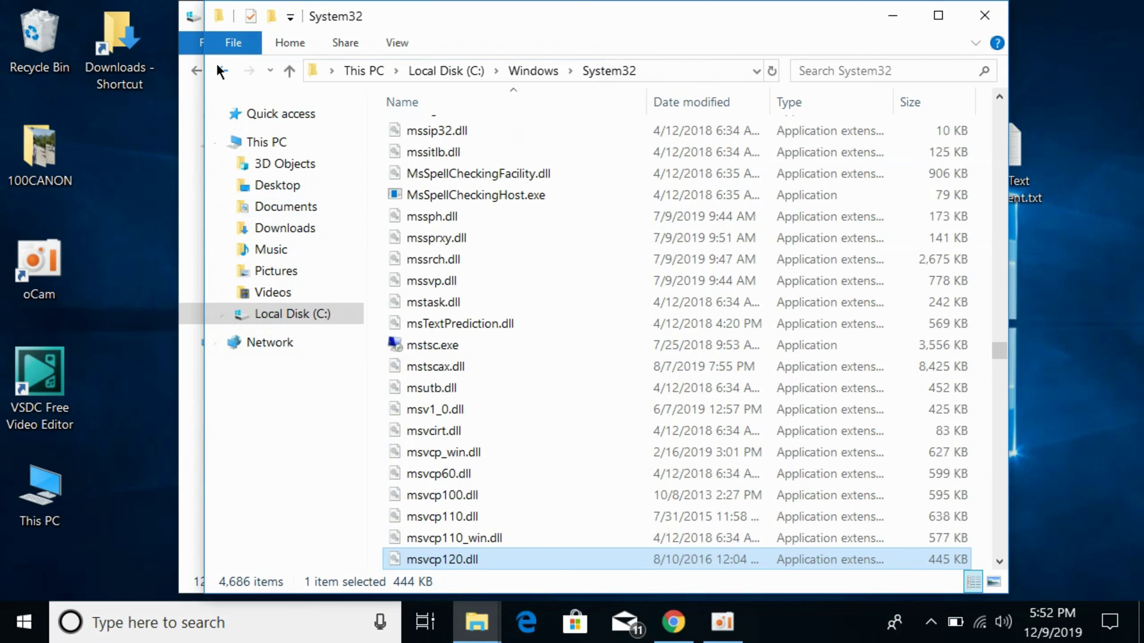
left_click(222, 70)
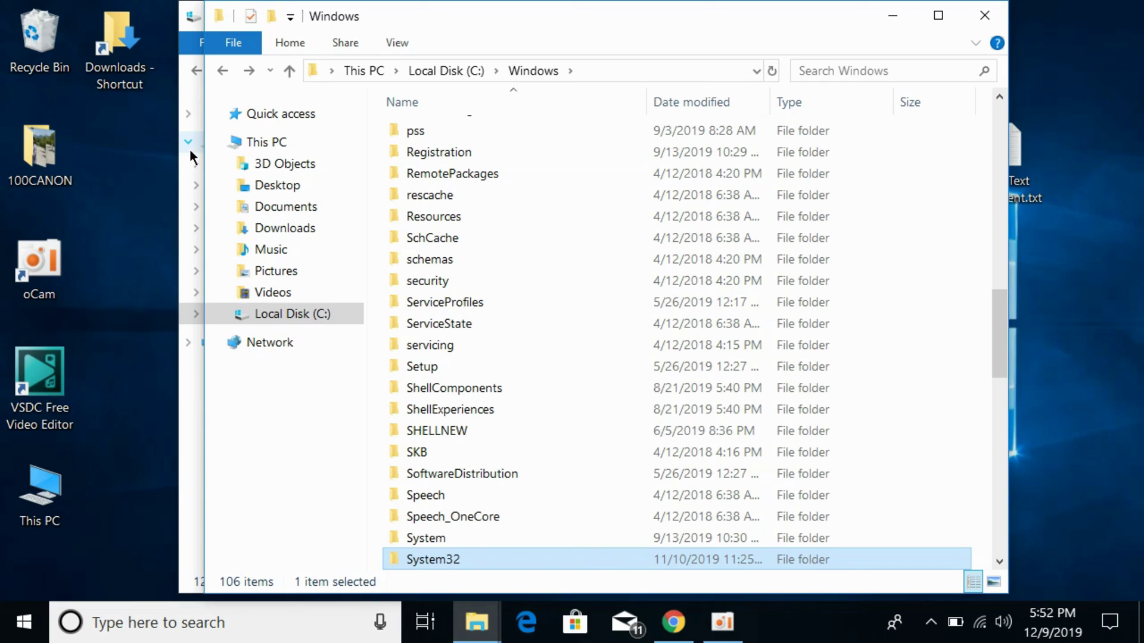
Step: Copy the 644 KB msvcp120.dll from Downloads\msvcp120 (1), then return to the Windows folder window
left_click(183, 90)
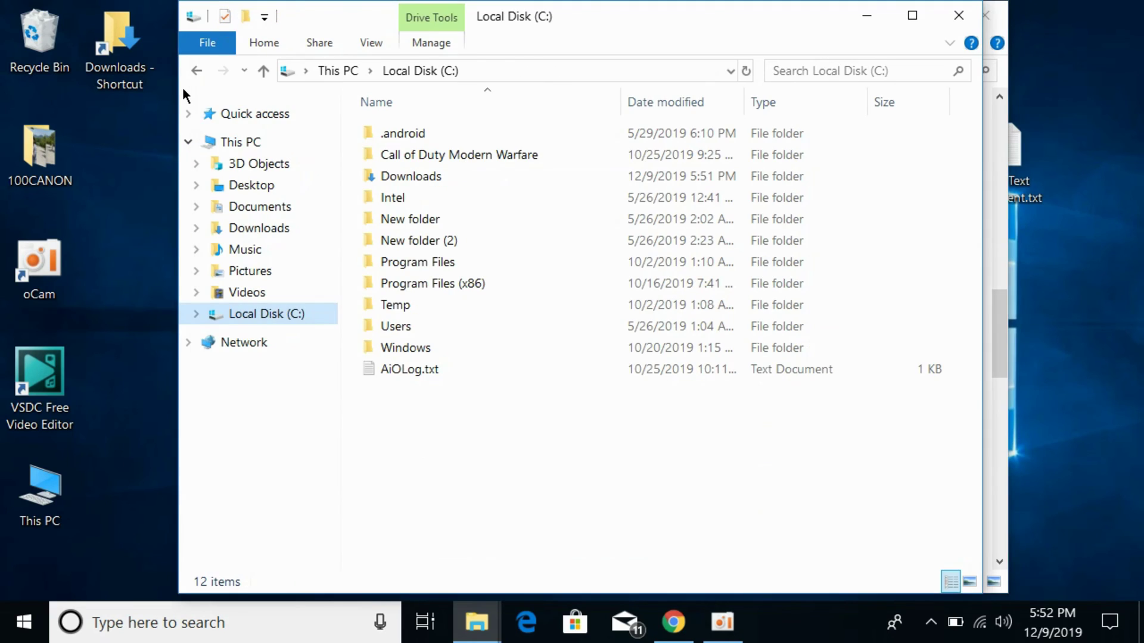
left_click(283, 213)
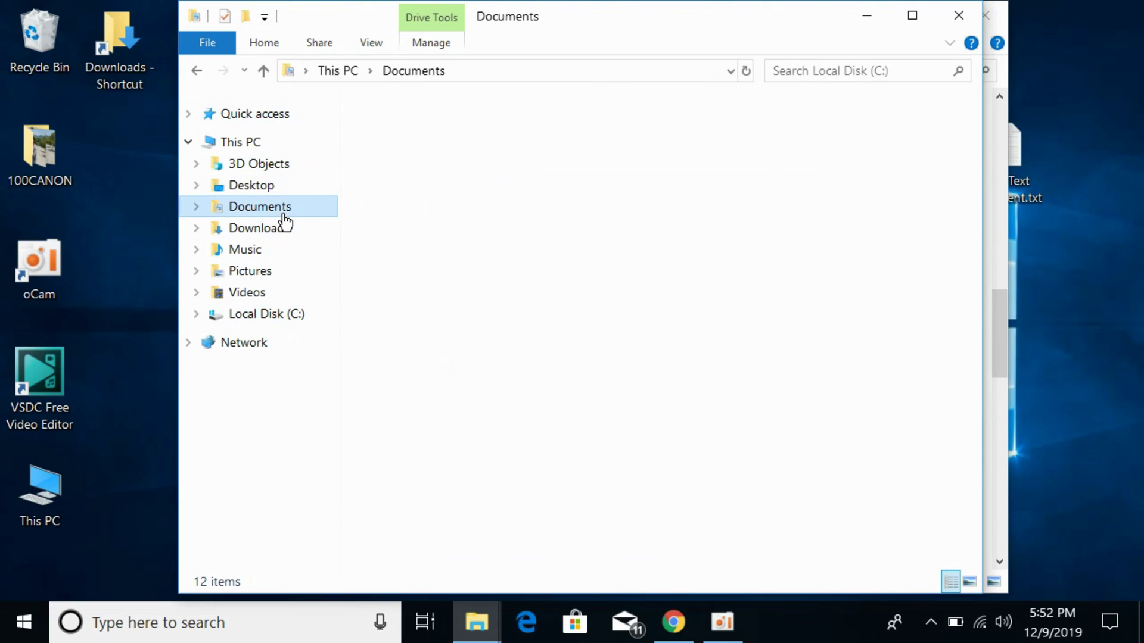
left_click(252, 228)
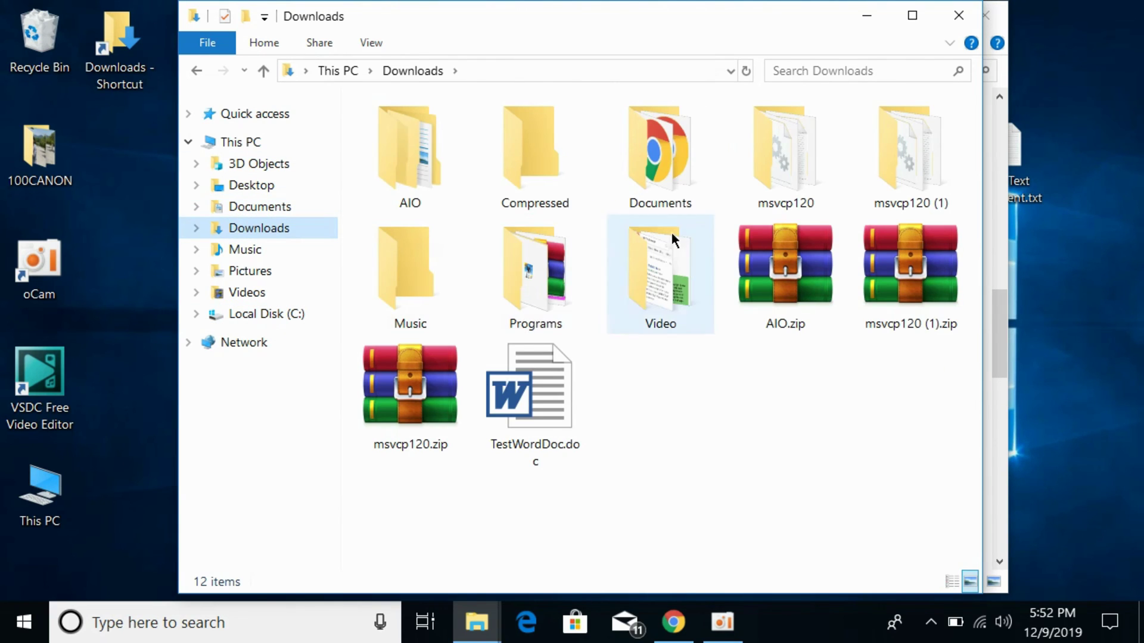
double_click(908, 172)
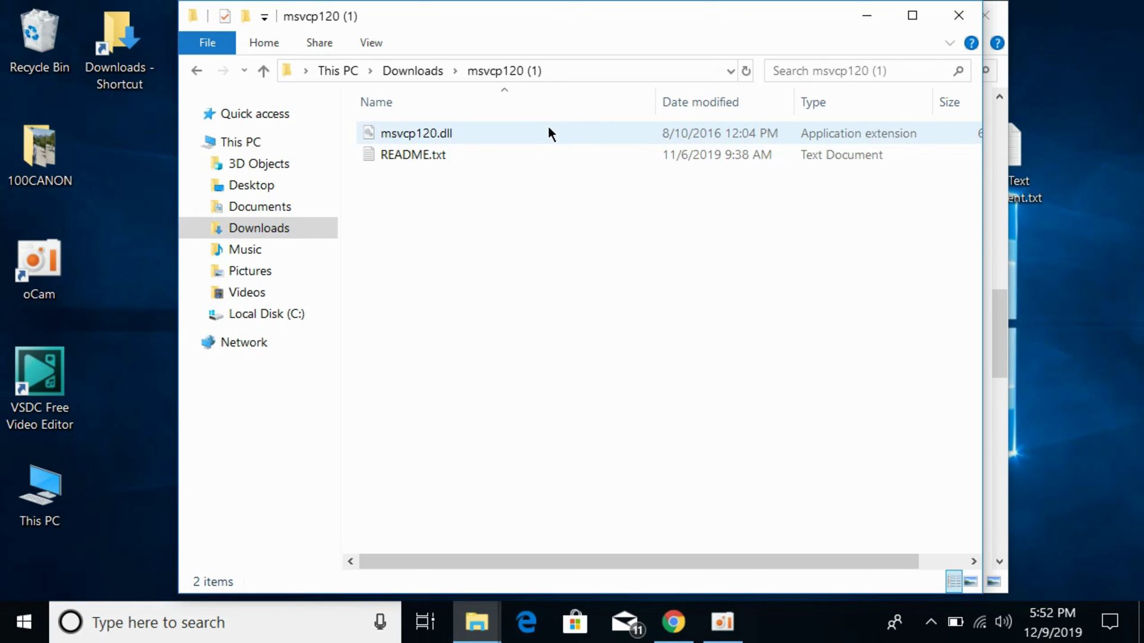
right_click(548, 126)
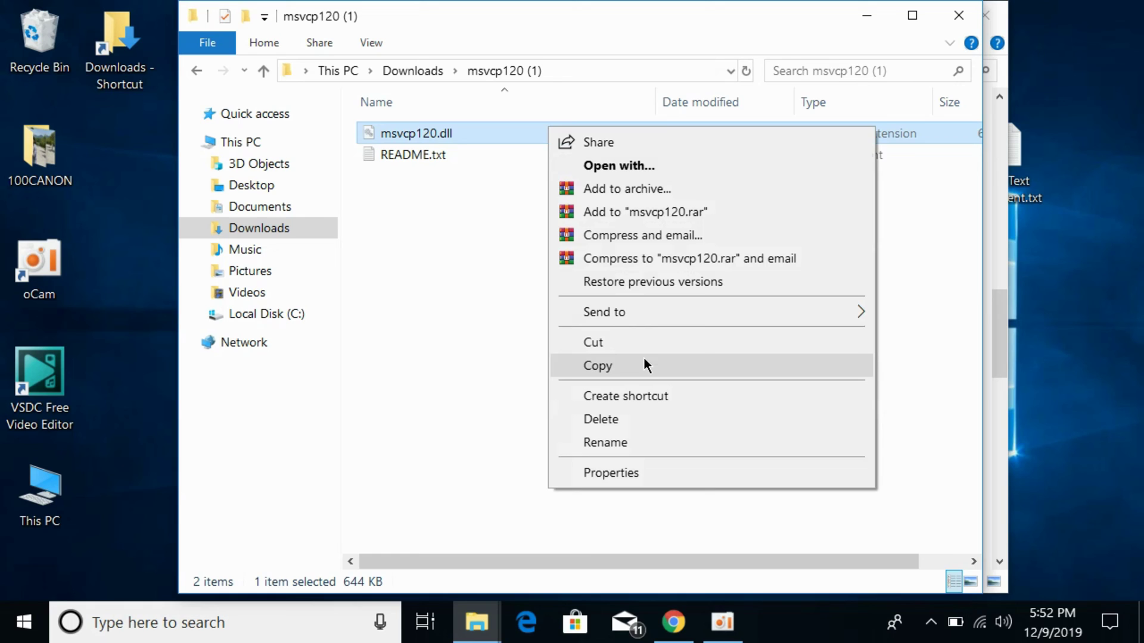
left_click(641, 360)
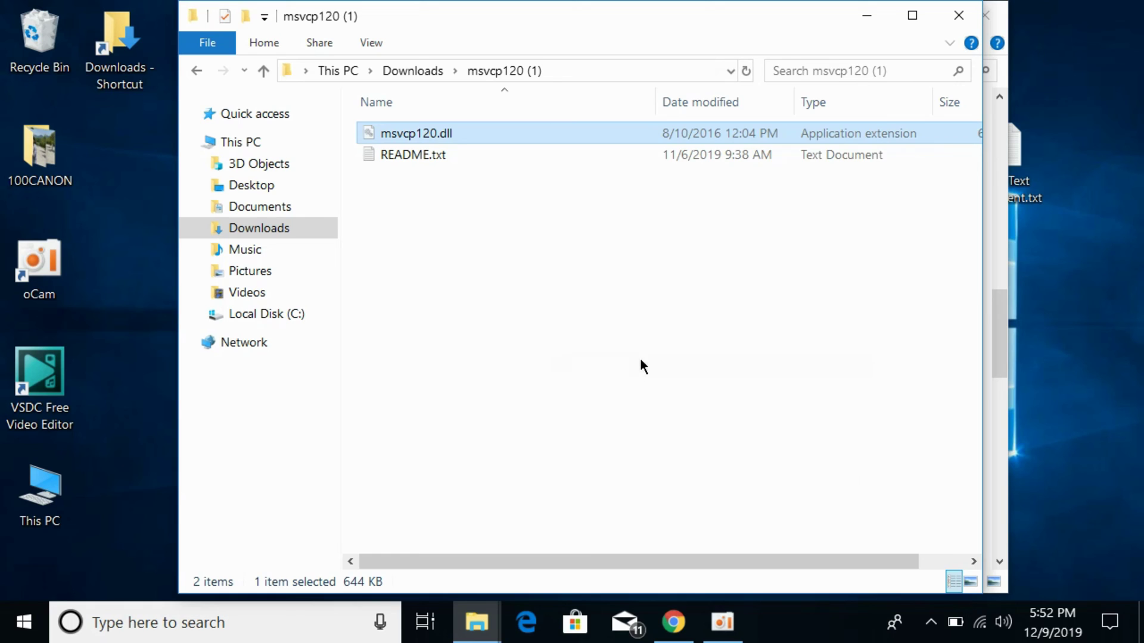
left_click(993, 352)
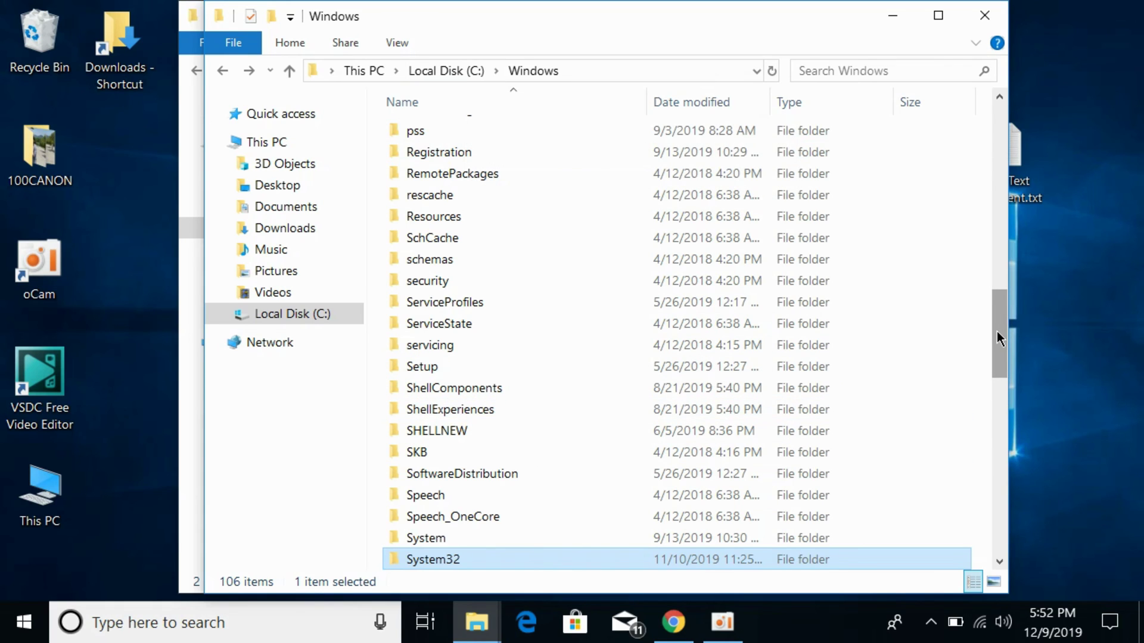
Step: Paste the 64-bit msvcp120.dll into System32, replacing the existing file with admin permission
left_click_drag(1000, 338, 999, 368)
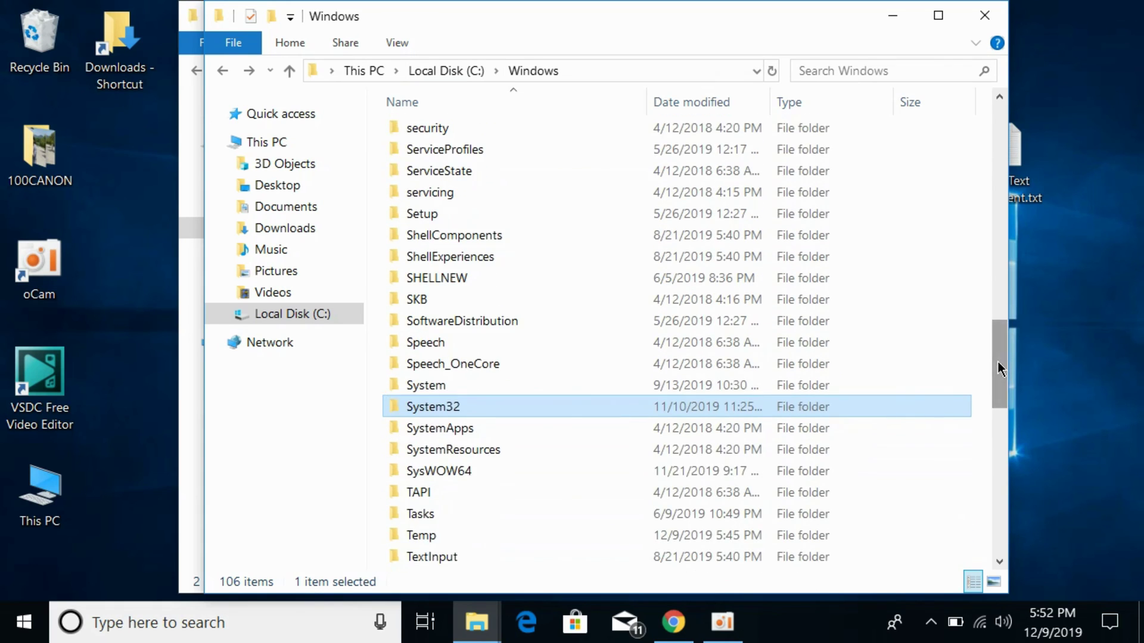
double_click(443, 407)
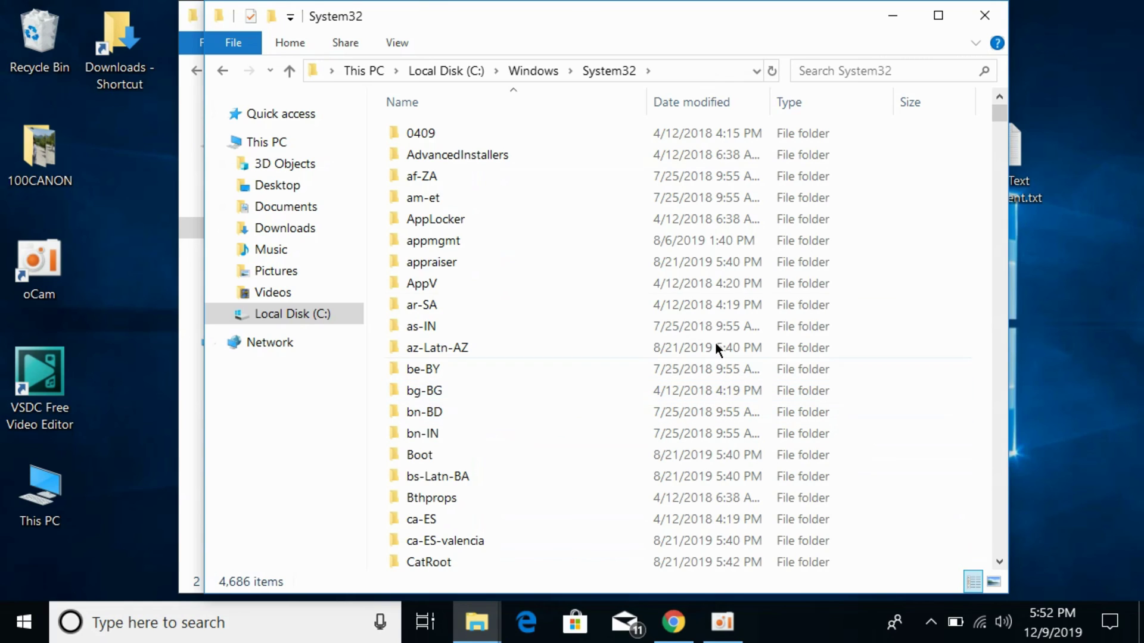
right_click(959, 287)
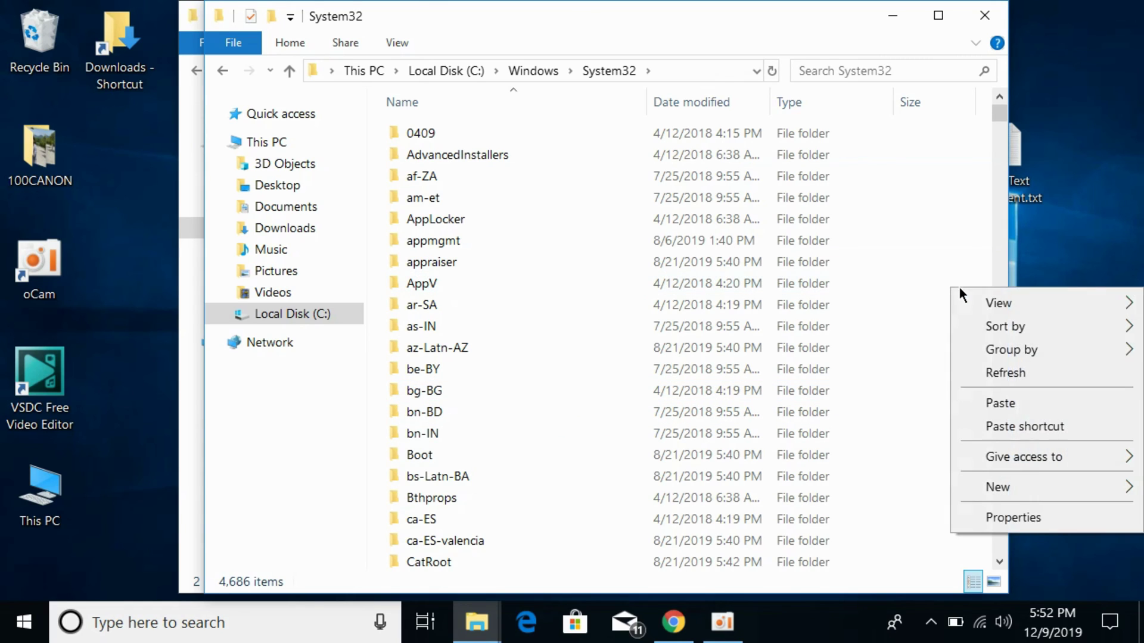
left_click(994, 404)
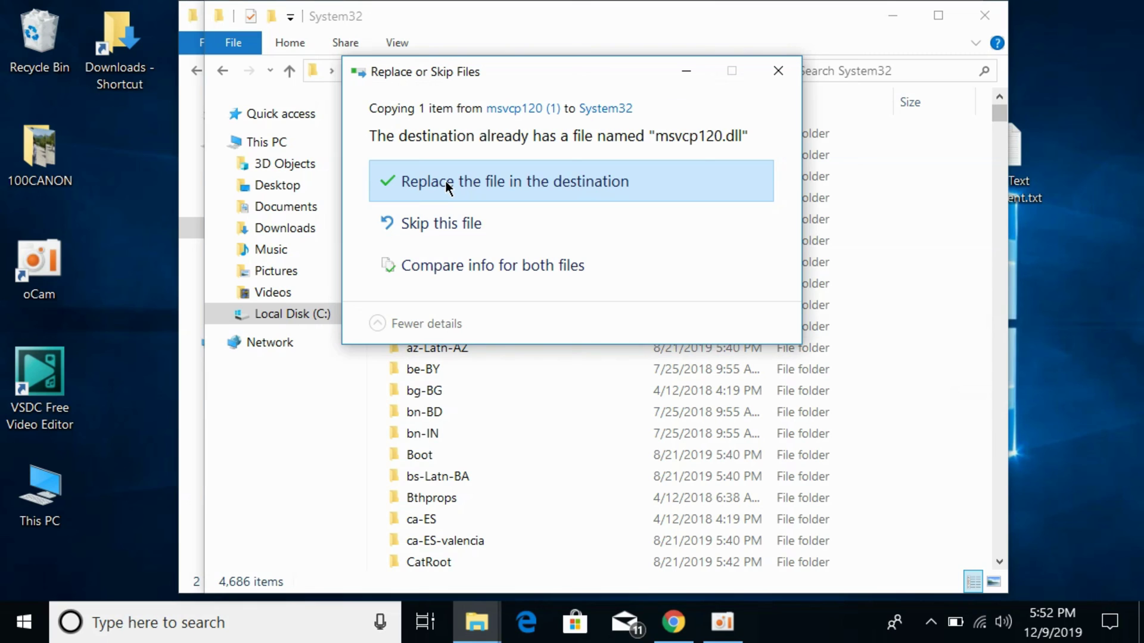
left_click(445, 181)
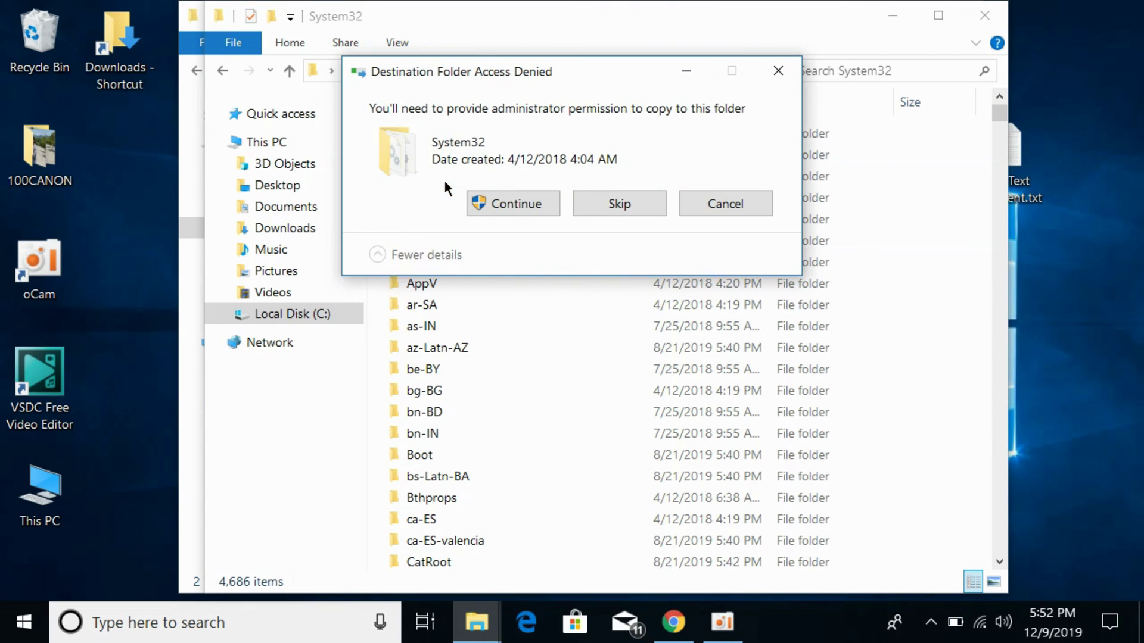
left_click(543, 212)
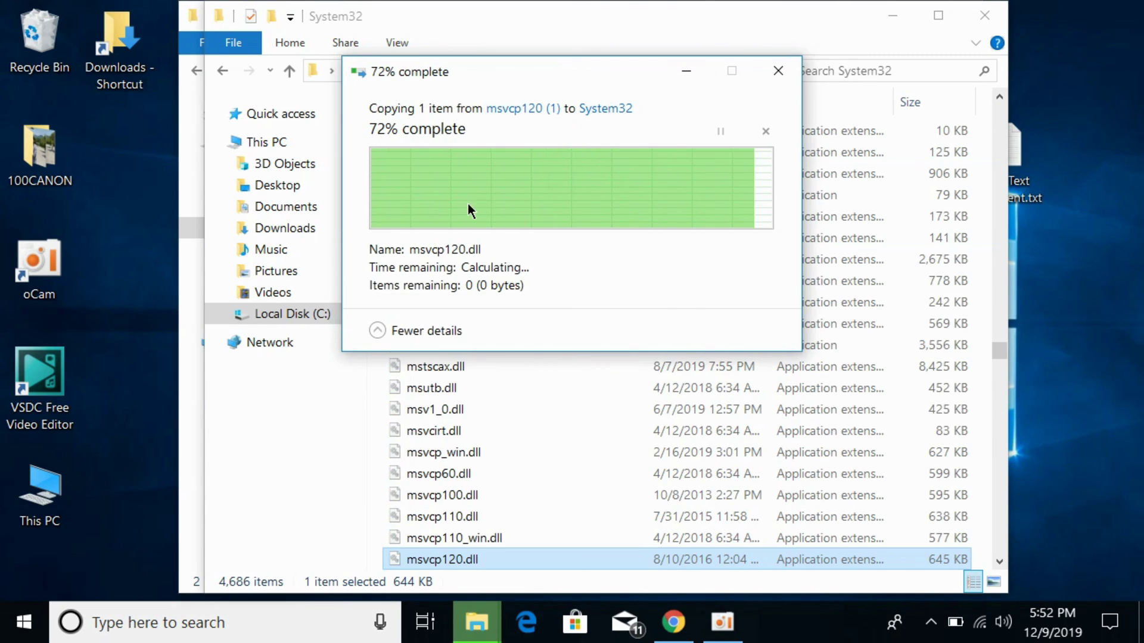
Step: Copy the 444 KB msvcp120.dll from the msvcp120 folder in Downloads
left_click(187, 92)
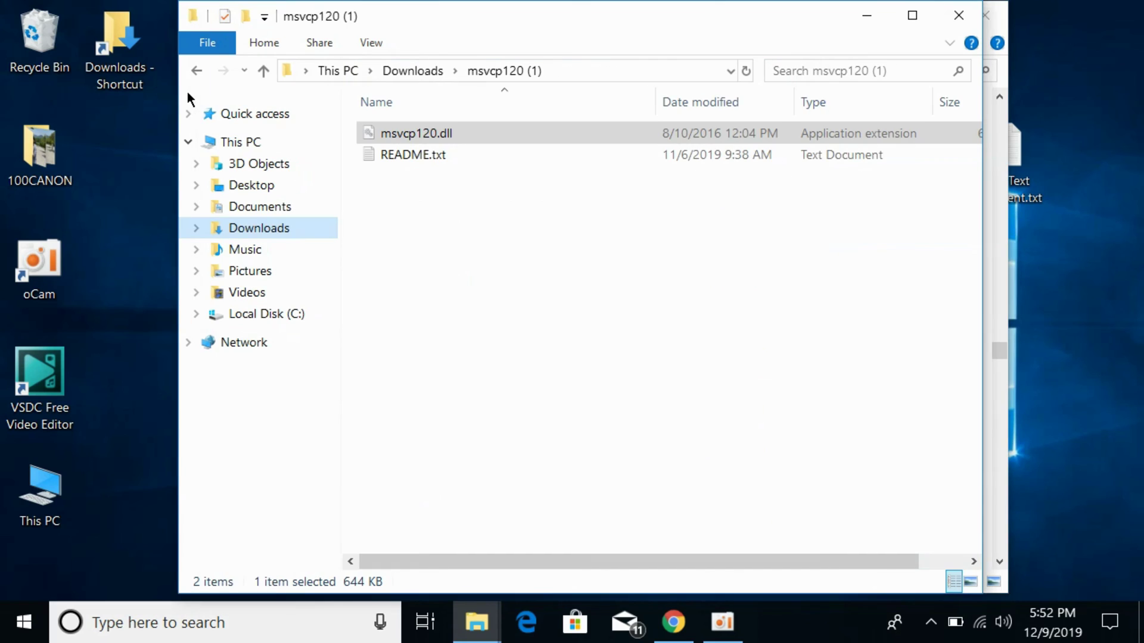
left_click(196, 71)
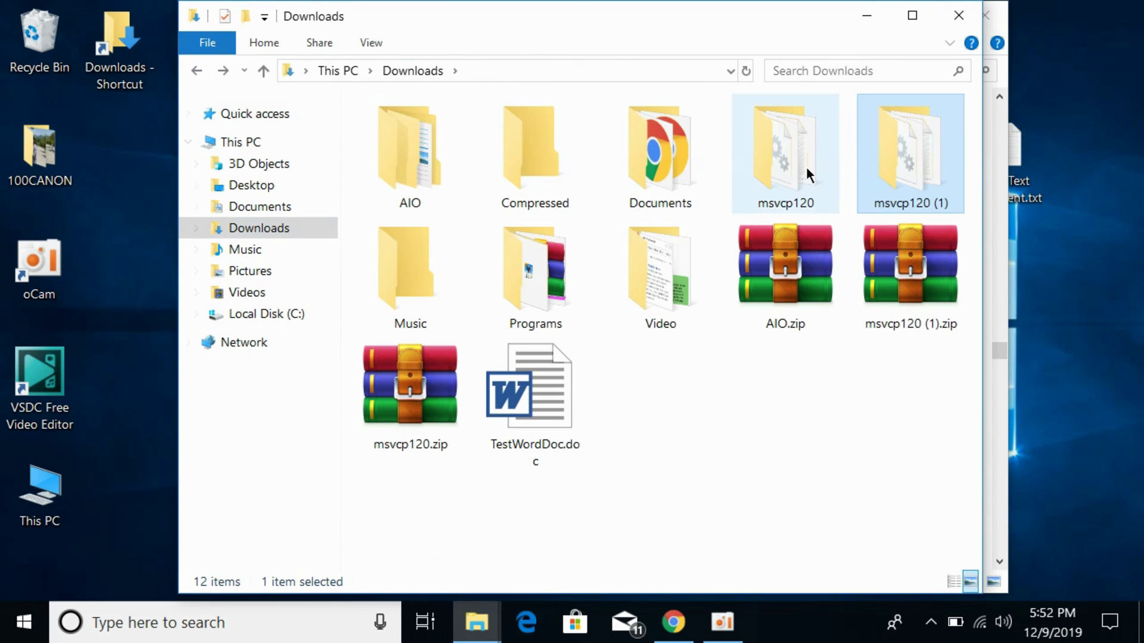
double_click(806, 166)
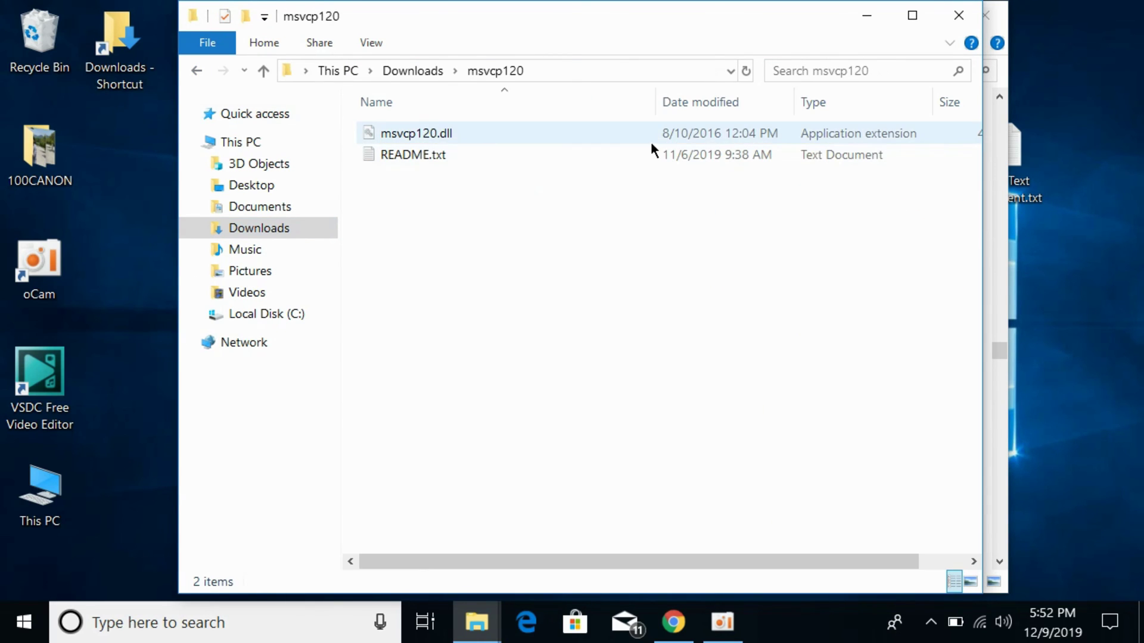
left_click(434, 127)
right_click(434, 128)
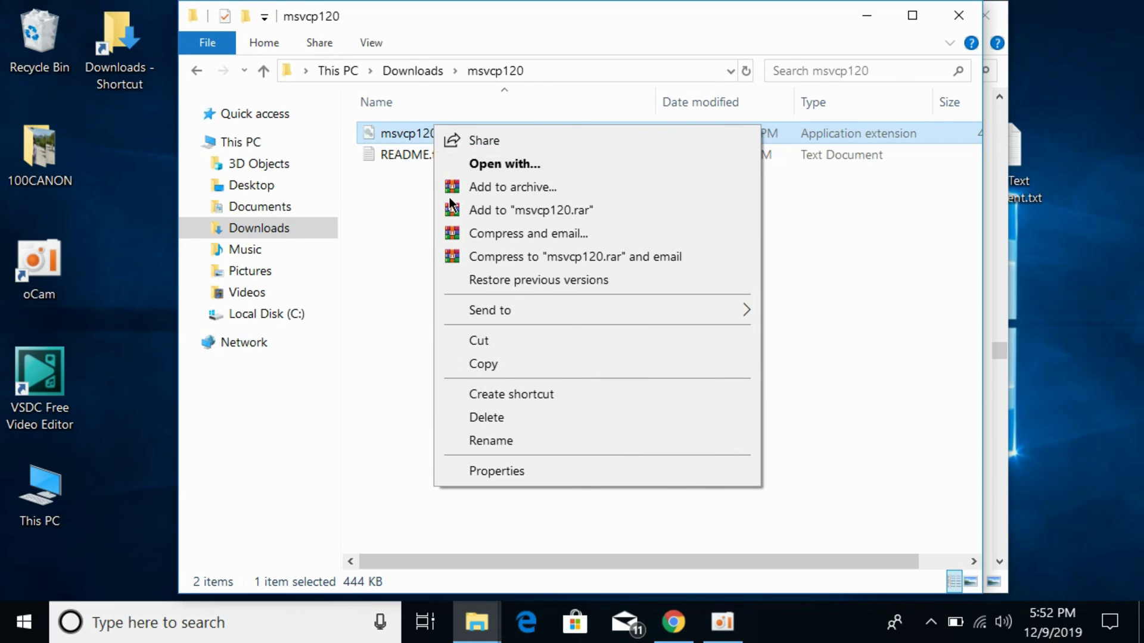
left_click(501, 373)
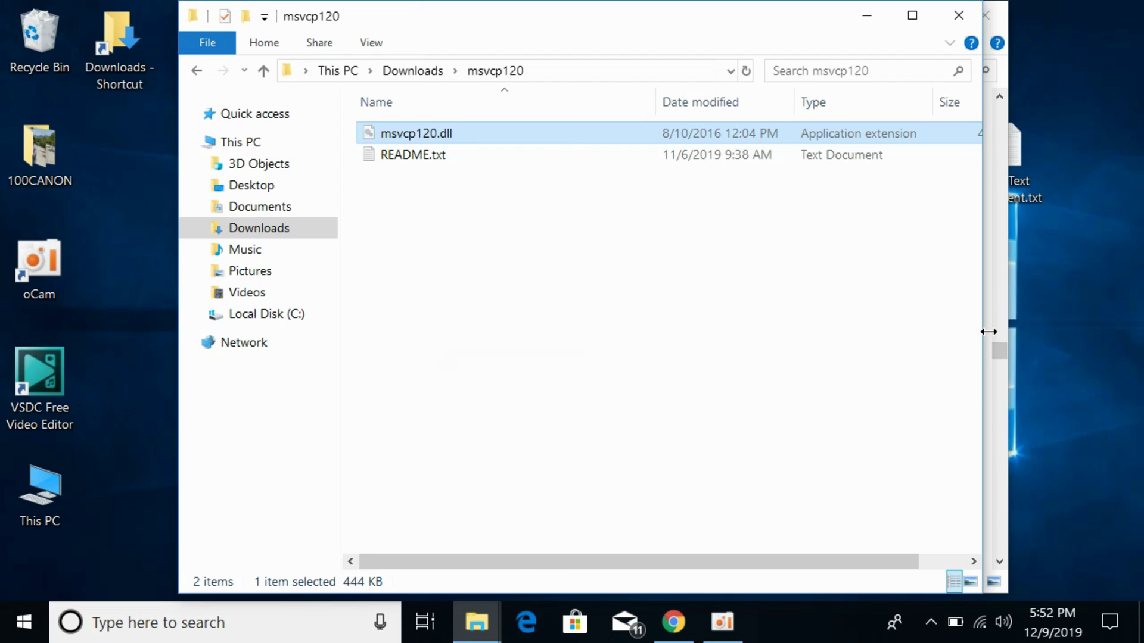
left_click_drag(989, 326, 942, 319)
Step: Paste msvcp120.dll into C:\Windows\SysWOW64, replacing the existing file with administrator permission
left_click(991, 296)
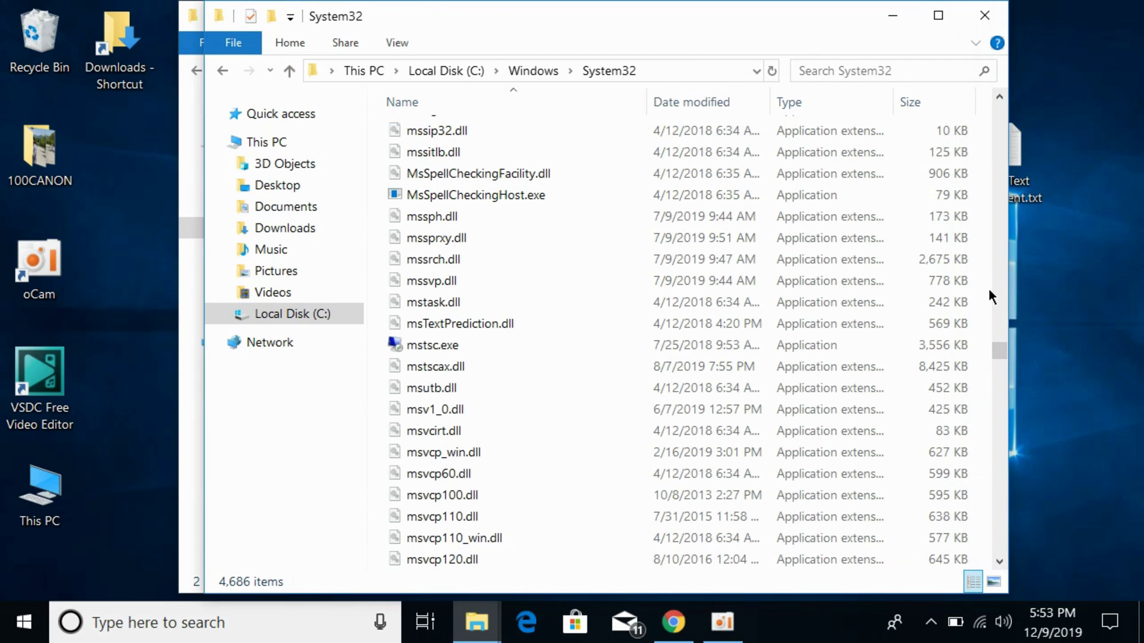
left_click(221, 70)
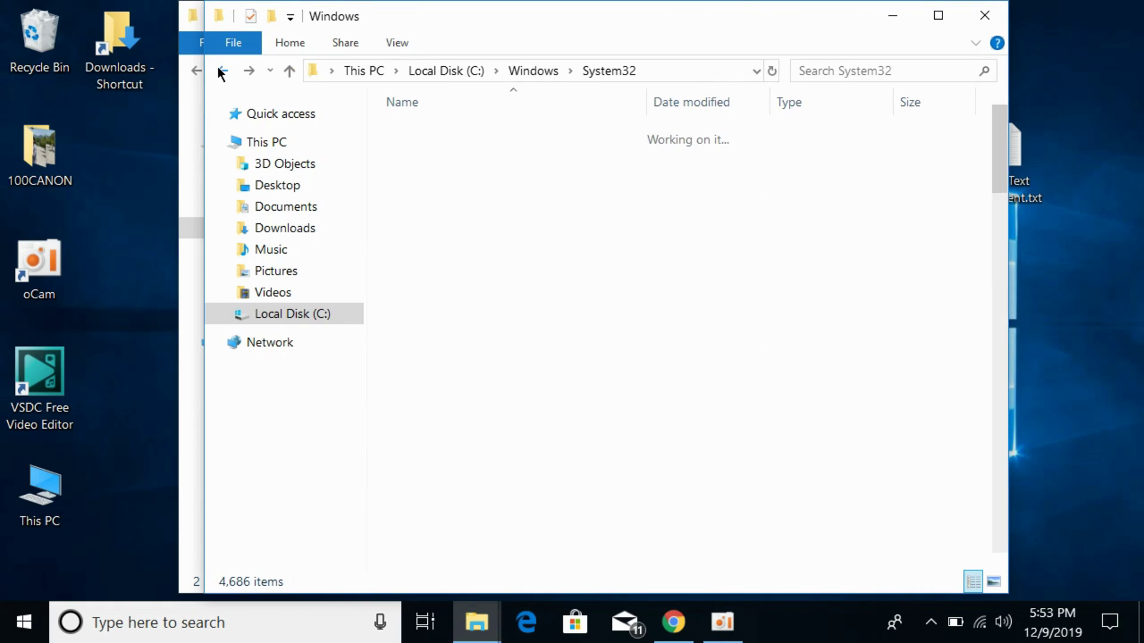
scroll(498, 390, "down", 3)
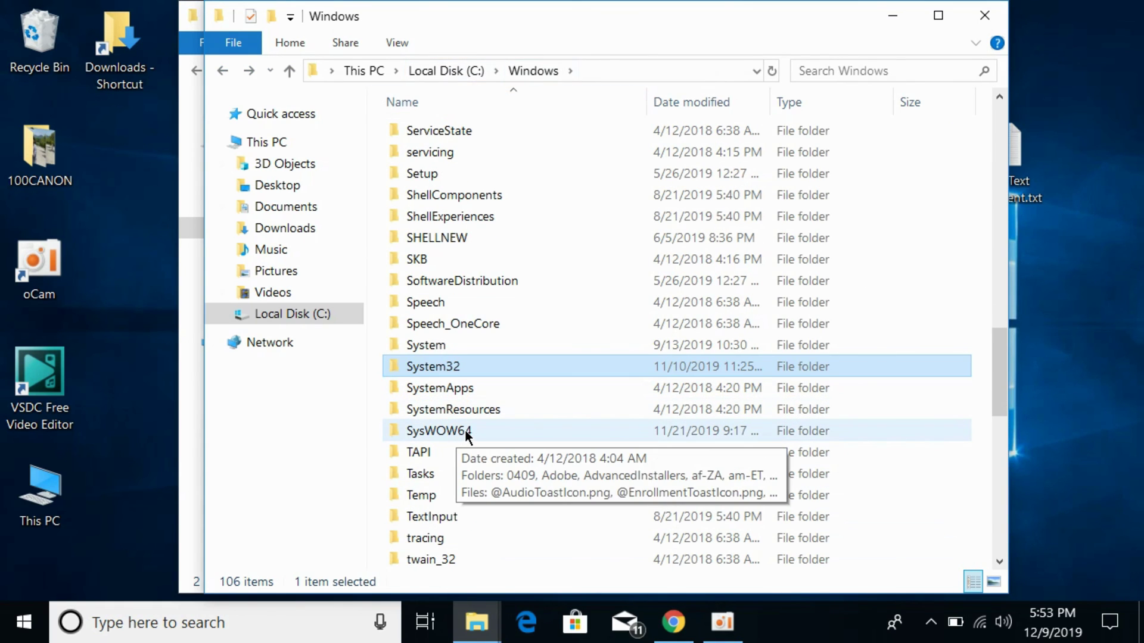
double_click(466, 430)
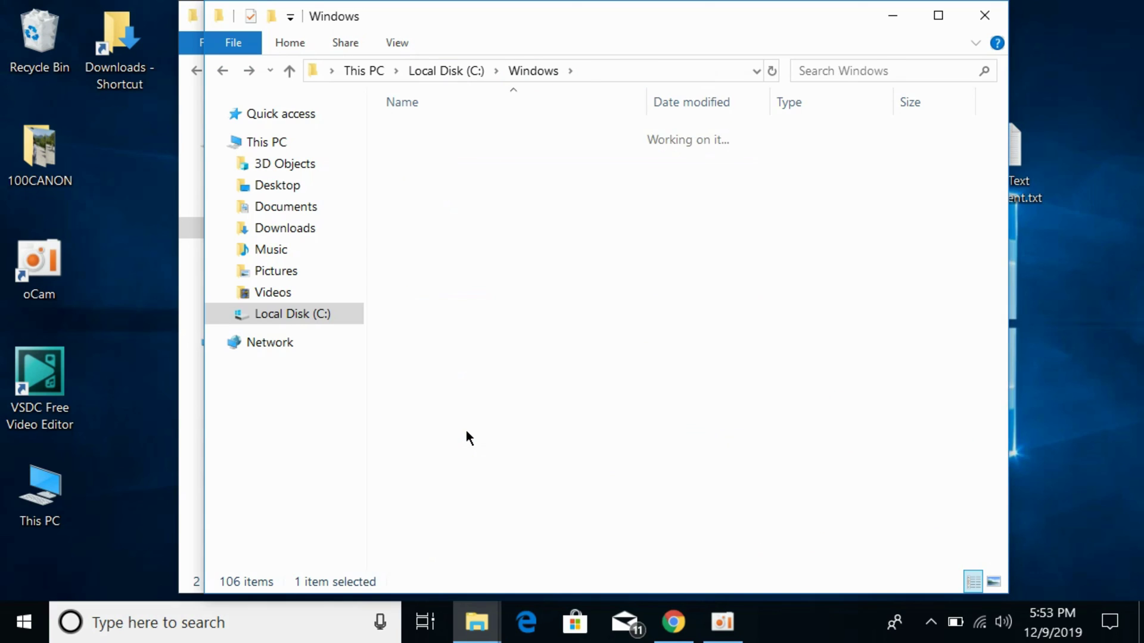
right_click(936, 233)
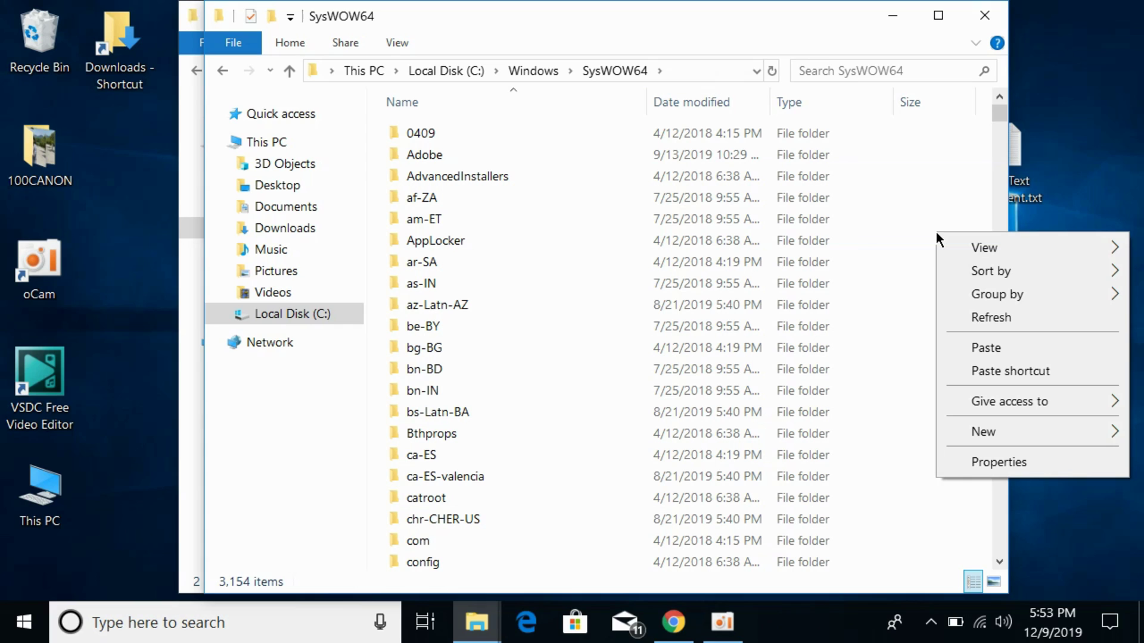
left_click(987, 348)
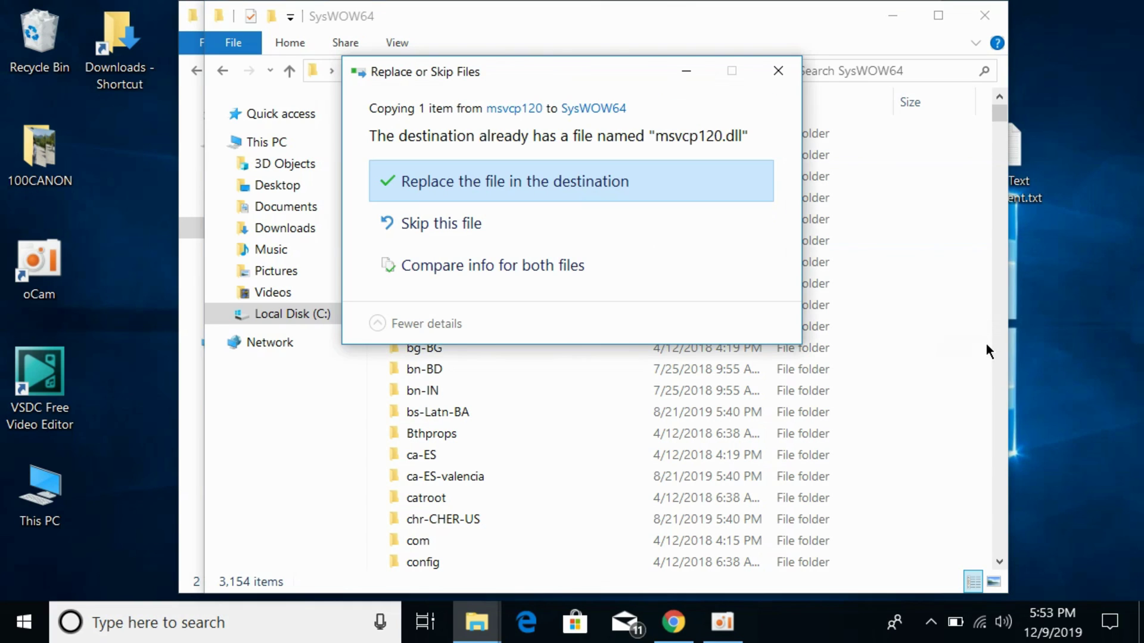
left_click(473, 180)
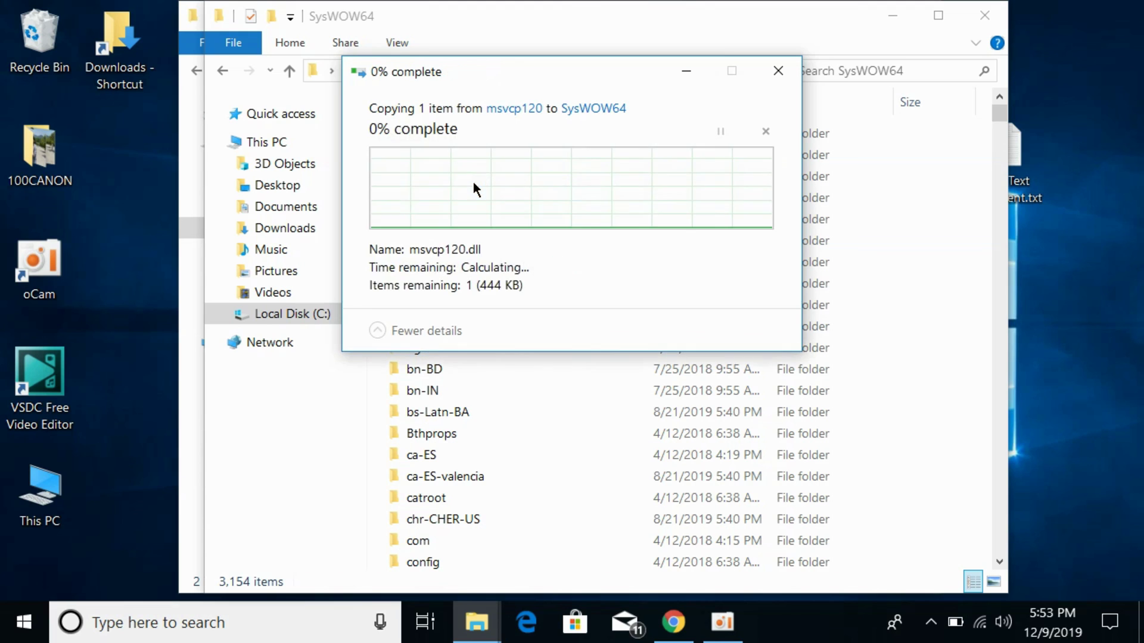
left_click(503, 205)
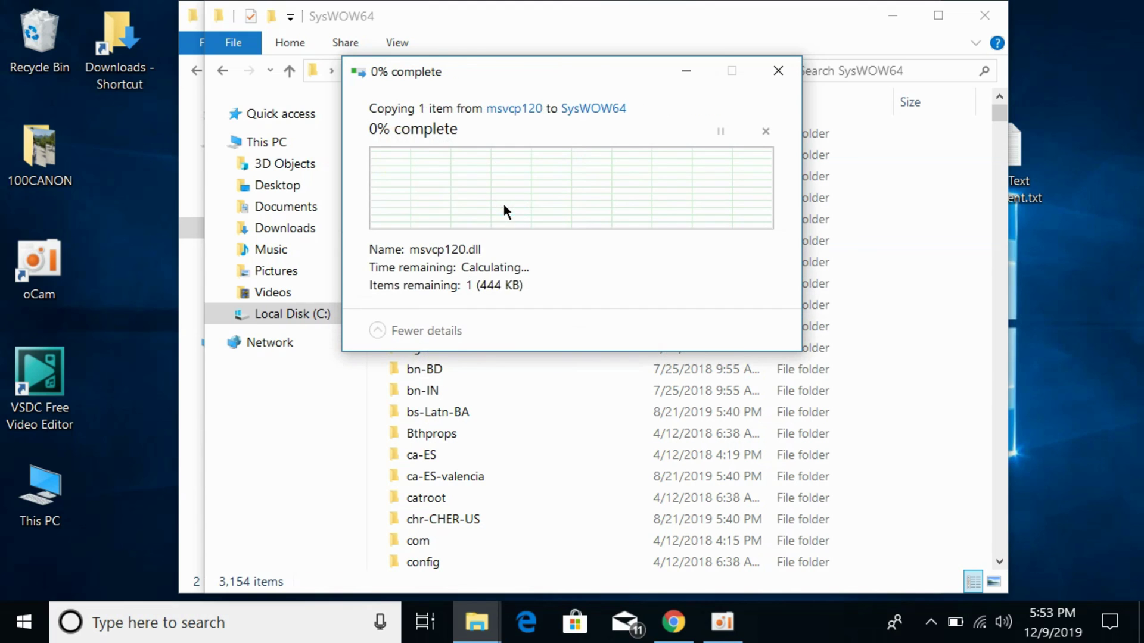
Step: Close the SysWOW64 and msvcp120 File Explorer windows
left_click(1001, 24)
left_click(934, 17)
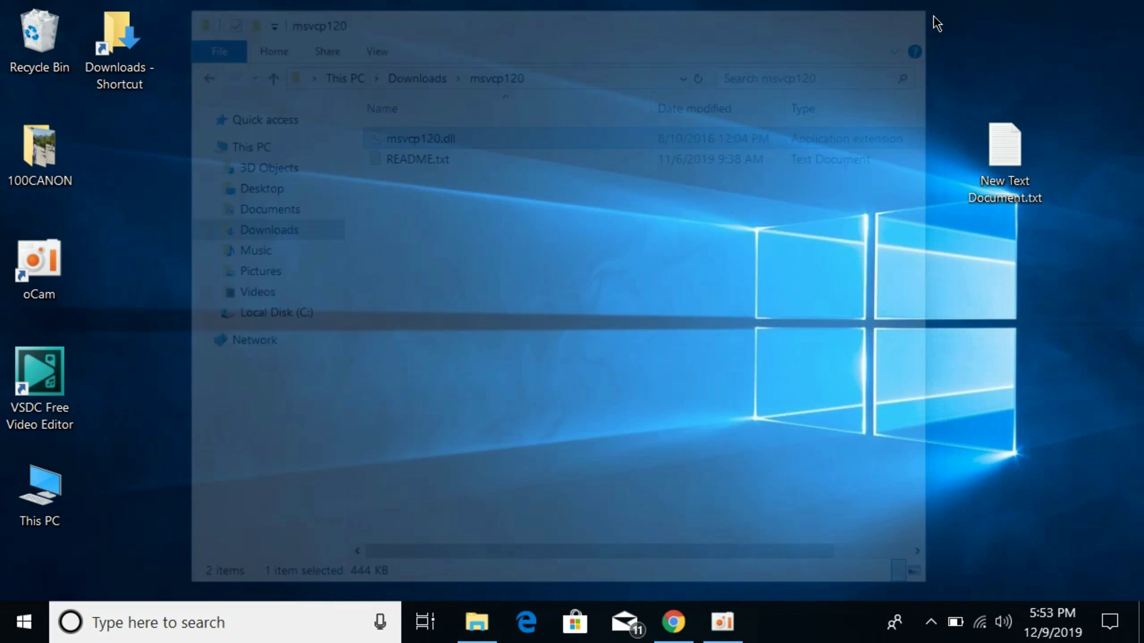